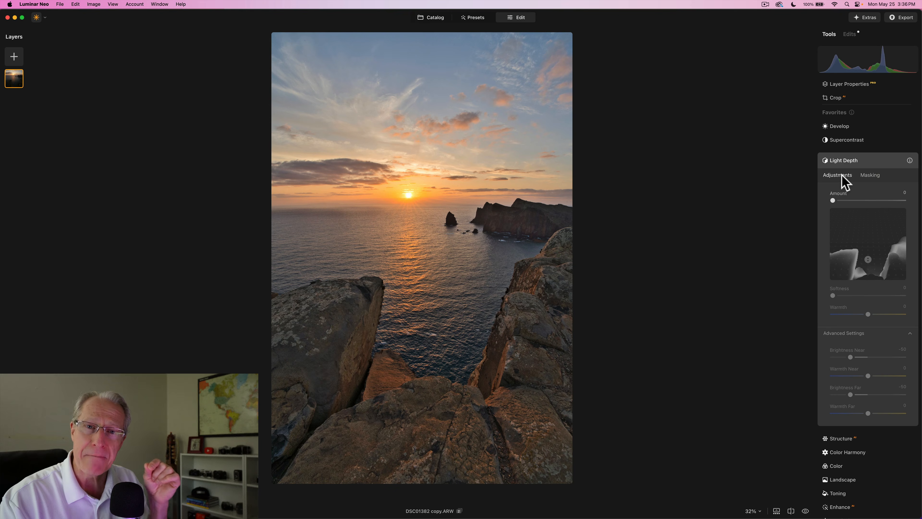
# Step: Set Light Depth Amount to 26, Softness to 17 and Warmth to 5, placing the depth transition point just in front of the foreground rocks
pyautogui.moveTo(833, 199); pyautogui.dragTo(853, 200)
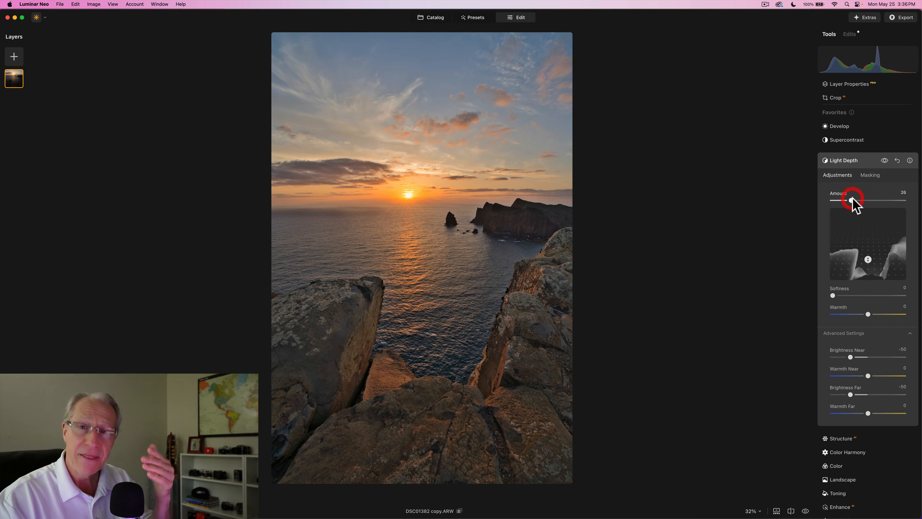
pyautogui.moveTo(868, 256)
pyautogui.moveTo(868, 256); pyautogui.dragTo(868, 233)
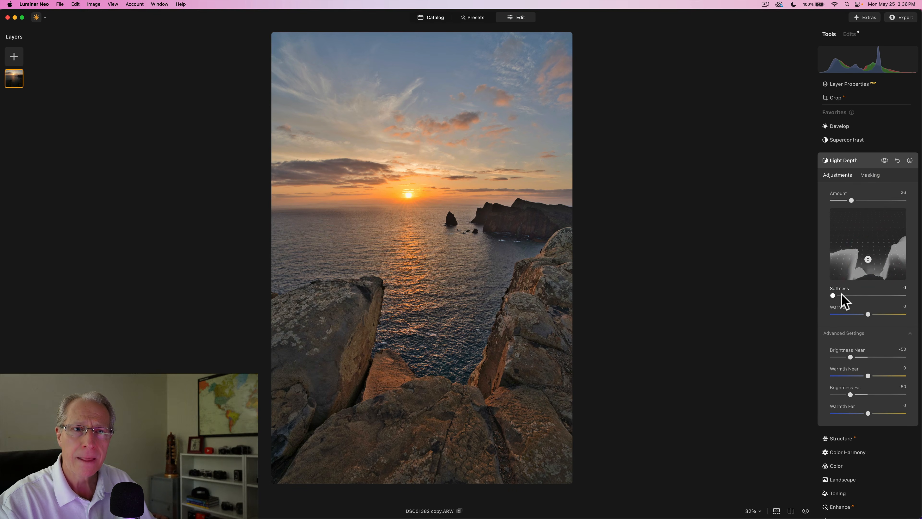
pyautogui.moveTo(842, 295); pyautogui.dragTo(869, 315)
pyautogui.click(868, 315)
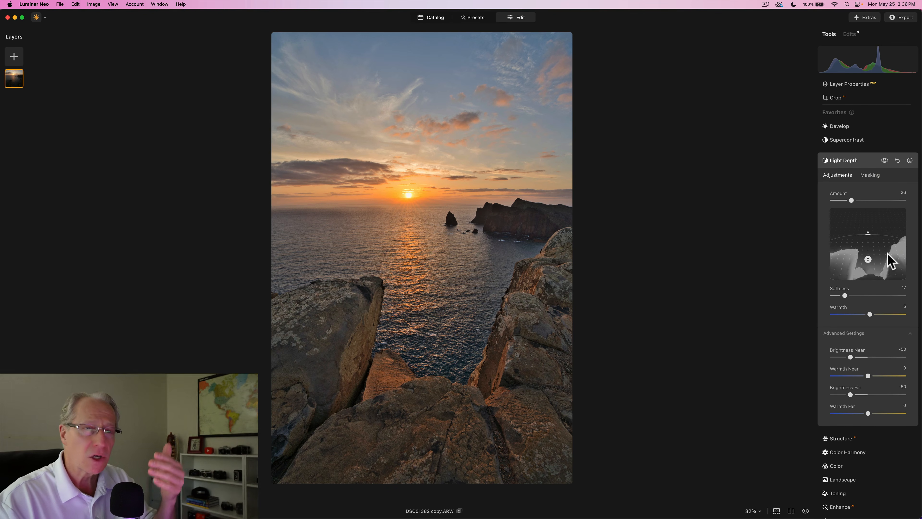
pyautogui.moveTo(868, 259)
pyautogui.mouseDown()
pyautogui.moveTo(868, 222)
pyautogui.moveTo(869, 262)
pyautogui.mouseUp()
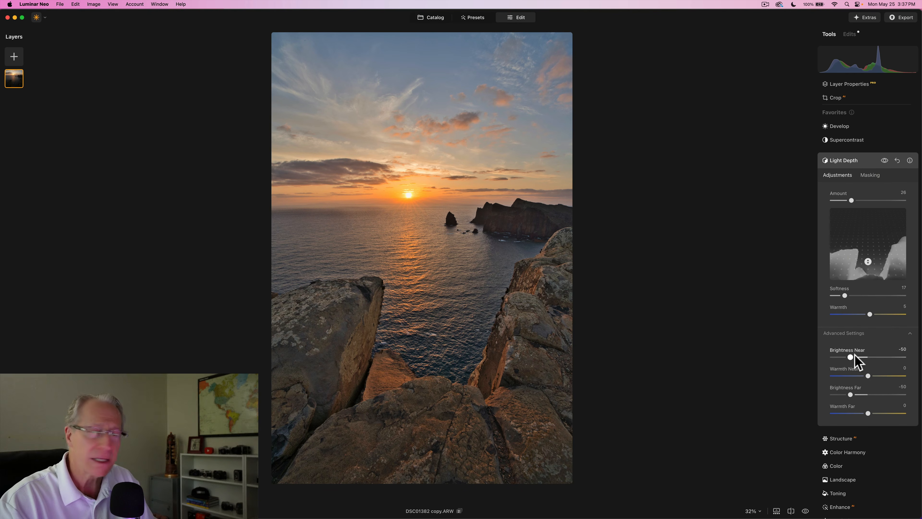
# Step: Set Light Depth's Brightness Near to -60, Warmth Near to 5, Brightness Far to -65 and Warmth Far to -53, comparing before and after
pyautogui.click(844, 357)
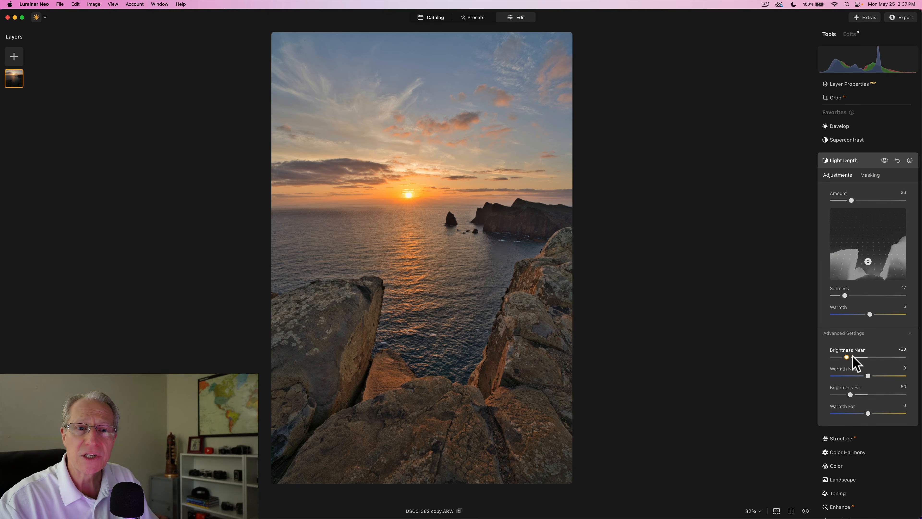
pyautogui.click(846, 357)
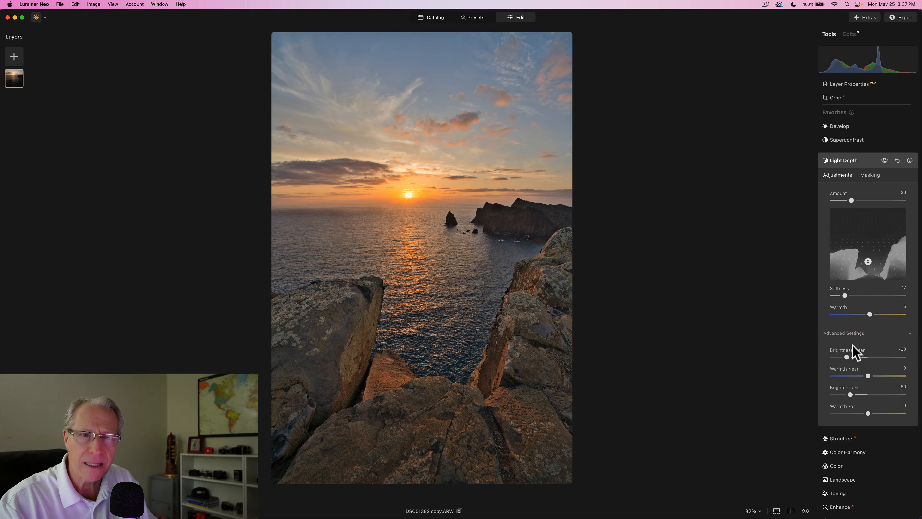
pyautogui.click(850, 394)
pyautogui.moveTo(850, 394); pyautogui.dragTo(870, 375)
pyautogui.moveTo(867, 413); pyautogui.dragTo(849, 413)
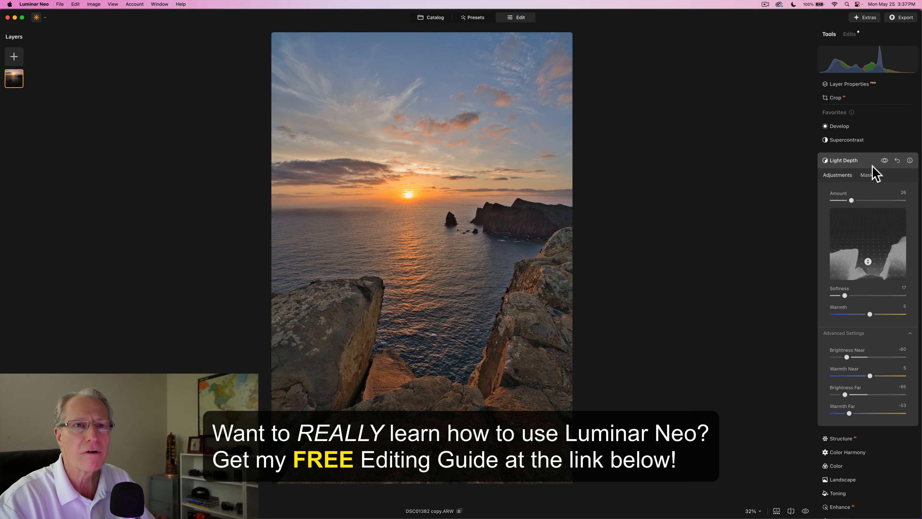
pyautogui.click(884, 161)
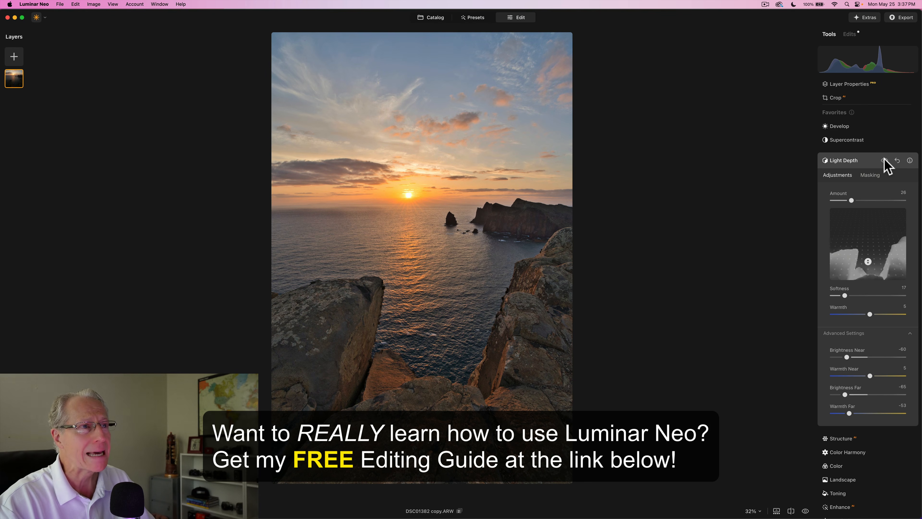
pyautogui.click(885, 160)
pyautogui.click(884, 160)
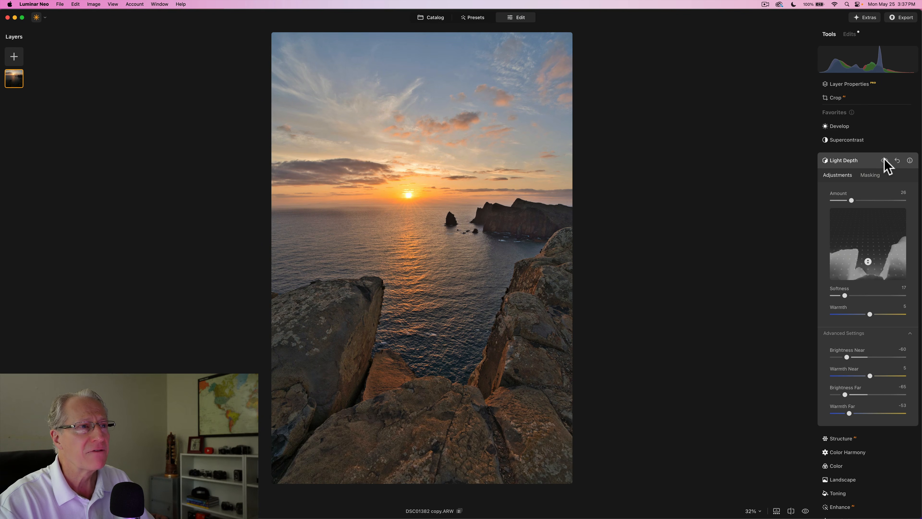
pyautogui.click(884, 160)
pyautogui.click(867, 162)
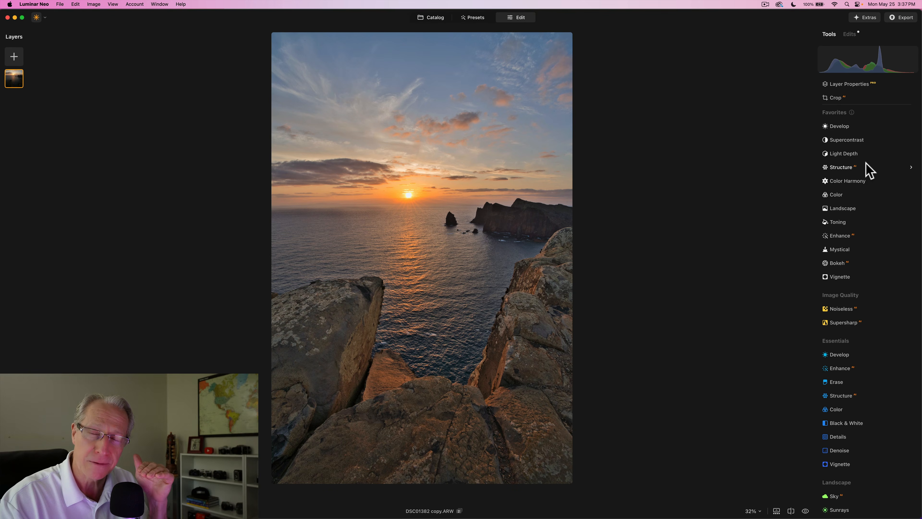
# Step: Mask the Structure tool with a level linear gradient covering the sky and fading out around the horizon
pyautogui.click(849, 168)
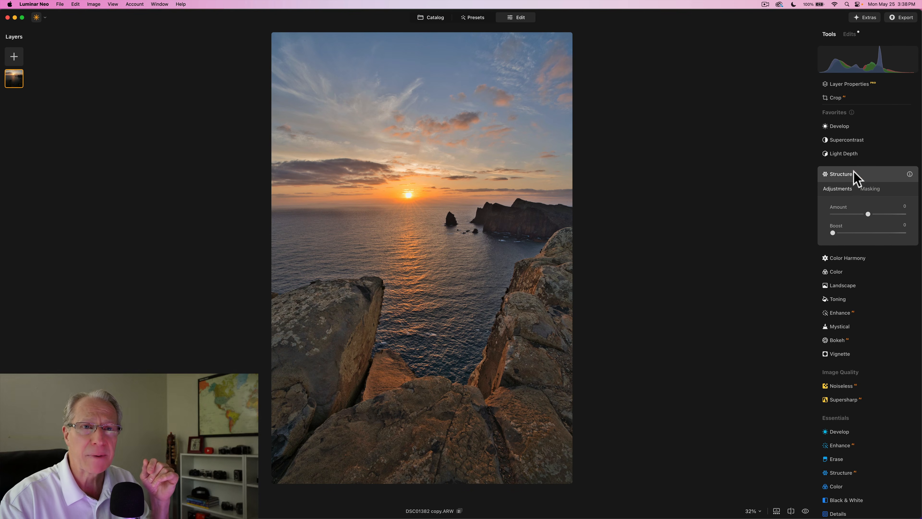
pyautogui.click(874, 189)
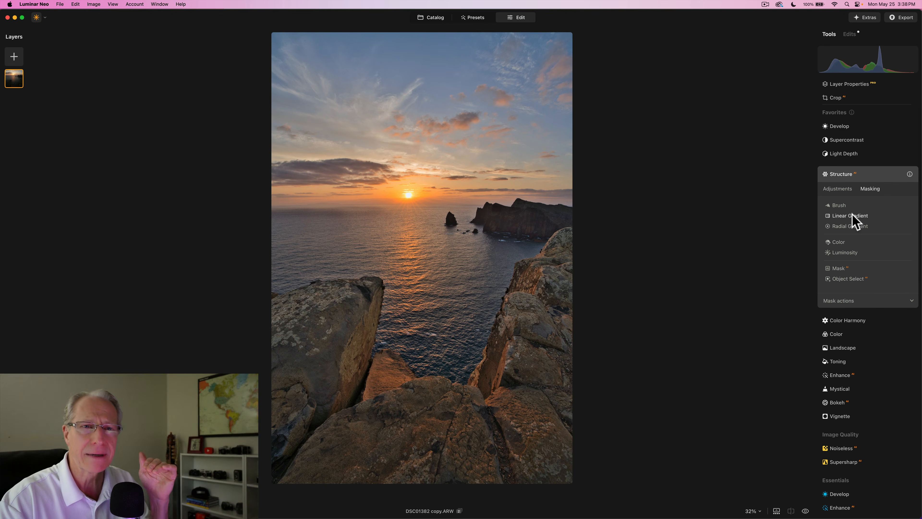
pyautogui.click(852, 214)
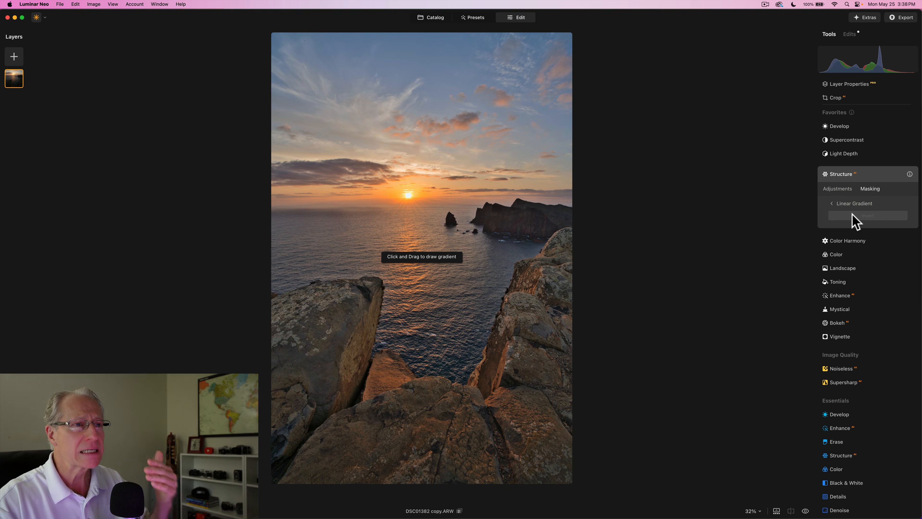
pyautogui.moveTo(442, 138); pyautogui.dragTo(441, 217)
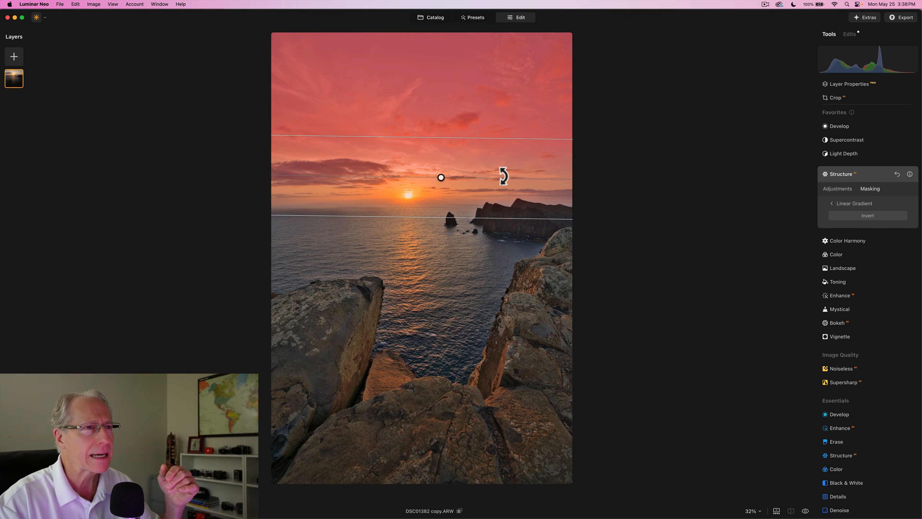
pyautogui.moveTo(502, 176); pyautogui.dragTo(503, 176)
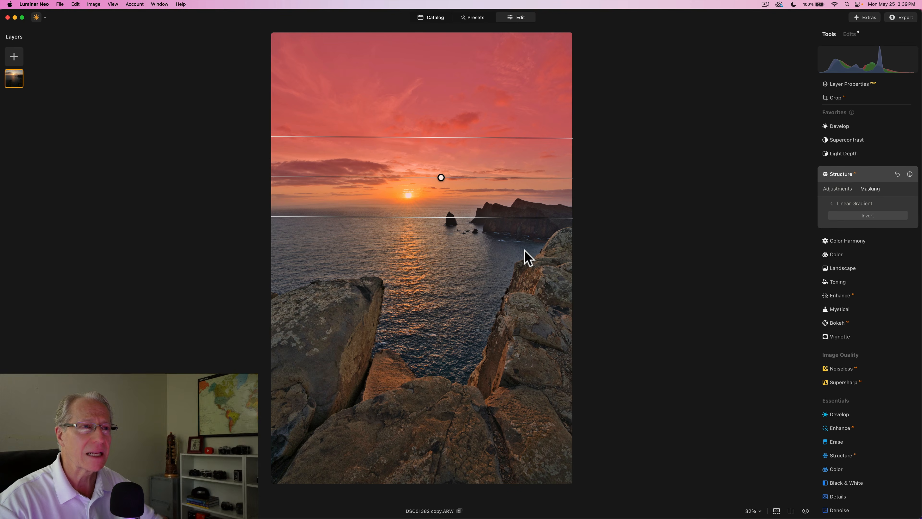
pyautogui.moveTo(463, 217)
pyautogui.mouseDown()
pyautogui.moveTo(469, 323)
pyautogui.moveTo(468, 231)
pyautogui.mouseUp()
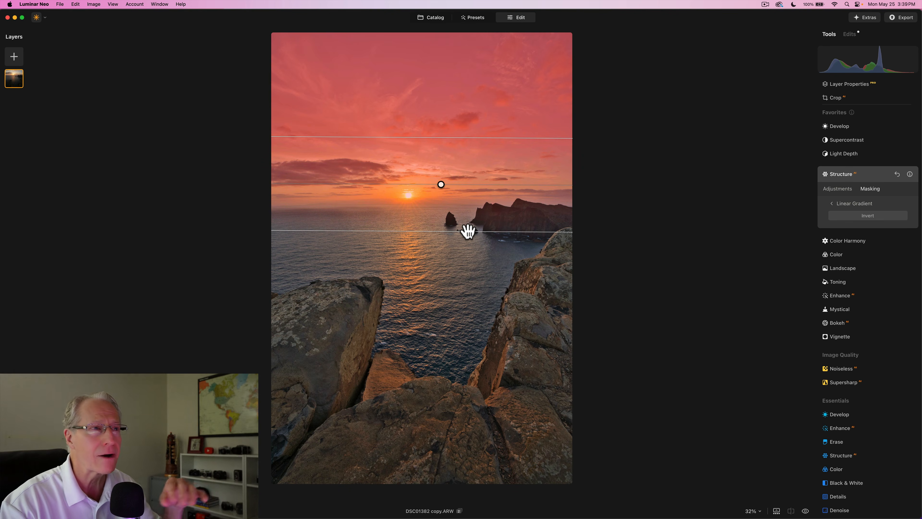
pyautogui.moveTo(442, 187); pyautogui.dragTo(440, 179)
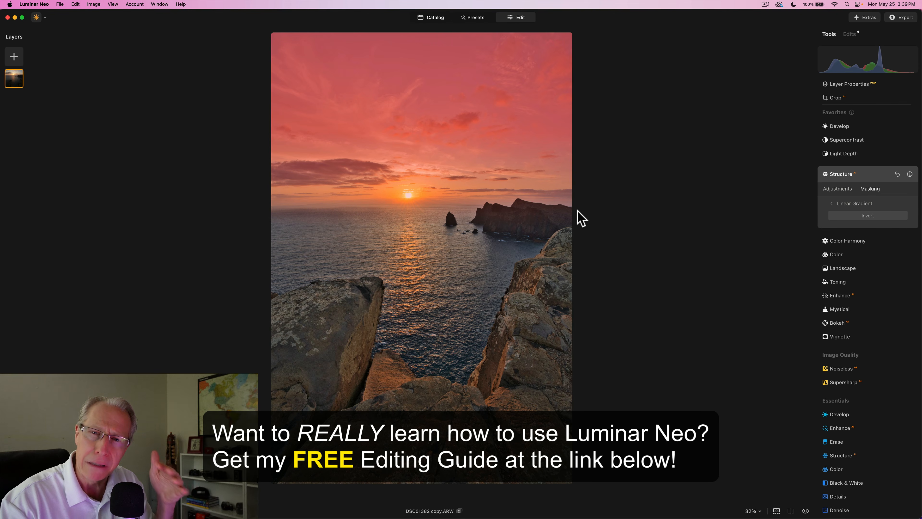
# Step: Set the masked Structure Amount to -40 to soften the sky, and compare before and after
pyautogui.click(835, 189)
pyautogui.click(854, 214)
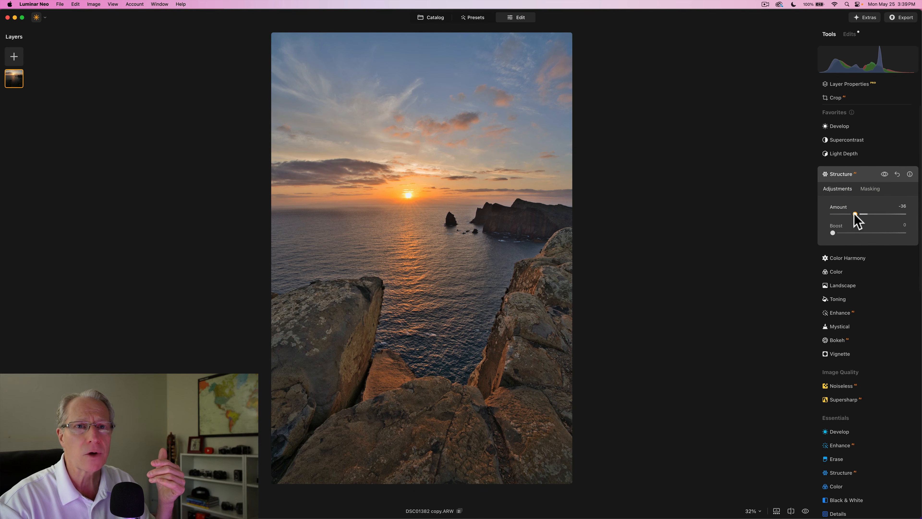
pyautogui.click(884, 174)
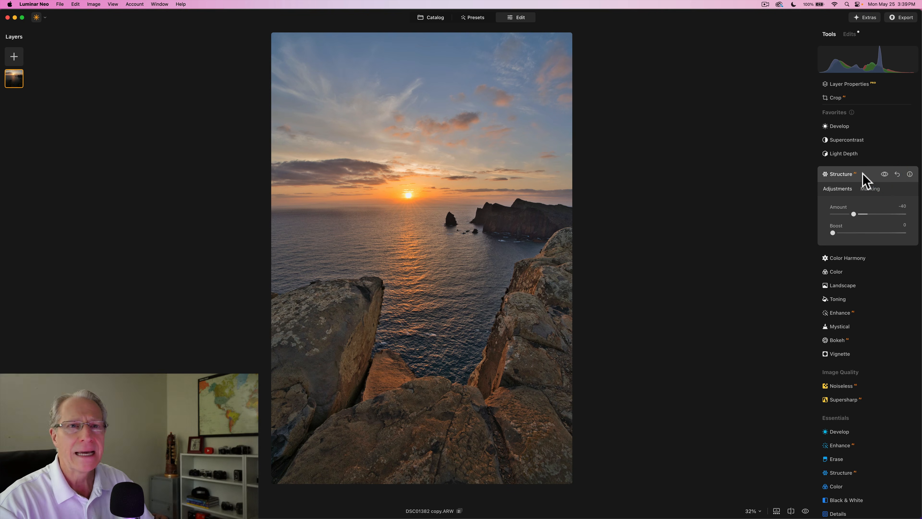
pyautogui.click(865, 180)
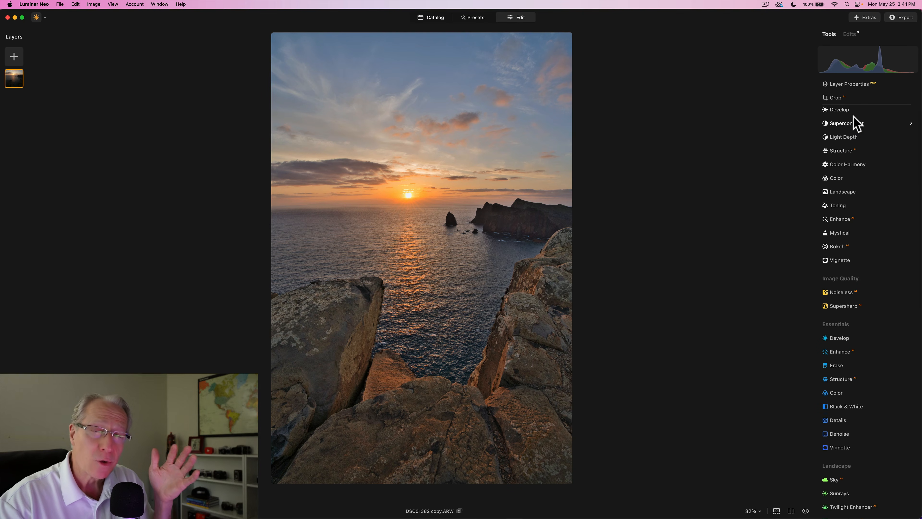
# Step: Mask a new Develop adjustment with a small, wide radial gradient centred on the sun
pyautogui.click(846, 110)
pyautogui.click(871, 133)
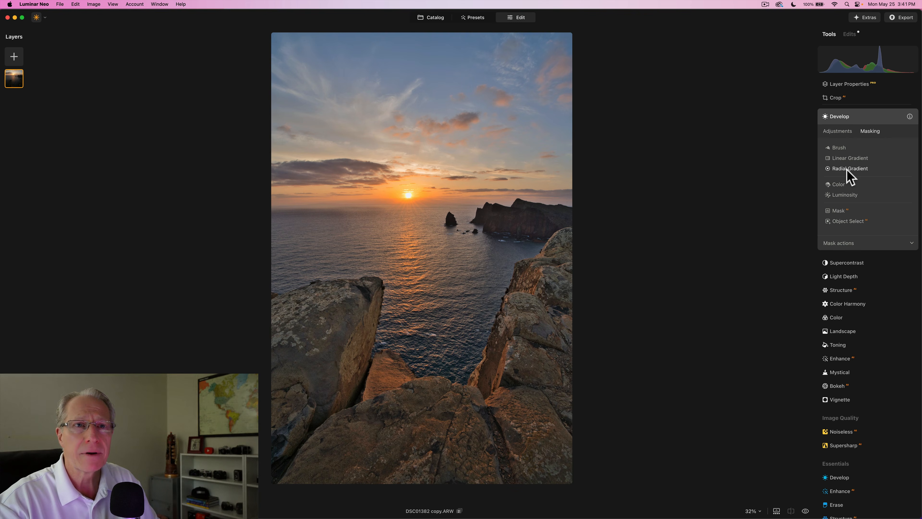
pyautogui.click(847, 168)
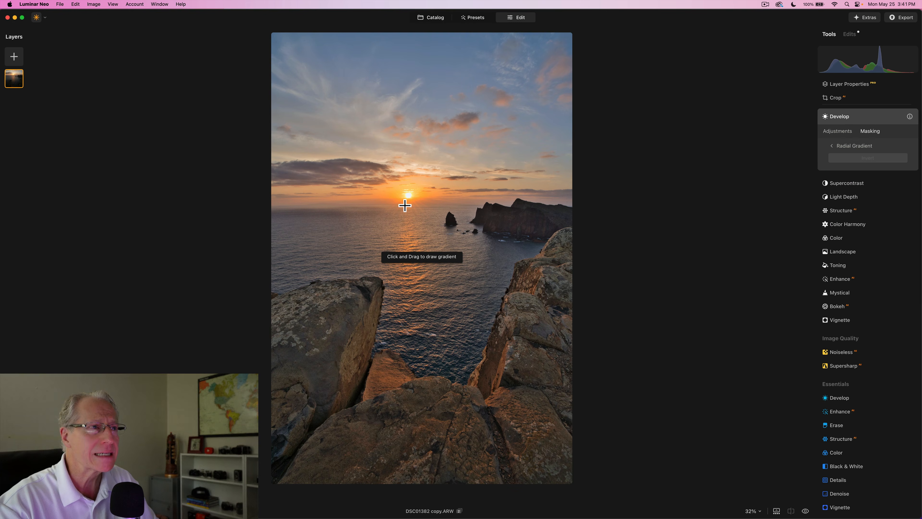
pyautogui.click(409, 196)
pyautogui.moveTo(410, 198)
pyautogui.mouseDown()
pyautogui.moveTo(447, 197)
pyautogui.moveTo(410, 181)
pyautogui.moveTo(437, 182)
pyautogui.mouseUp()
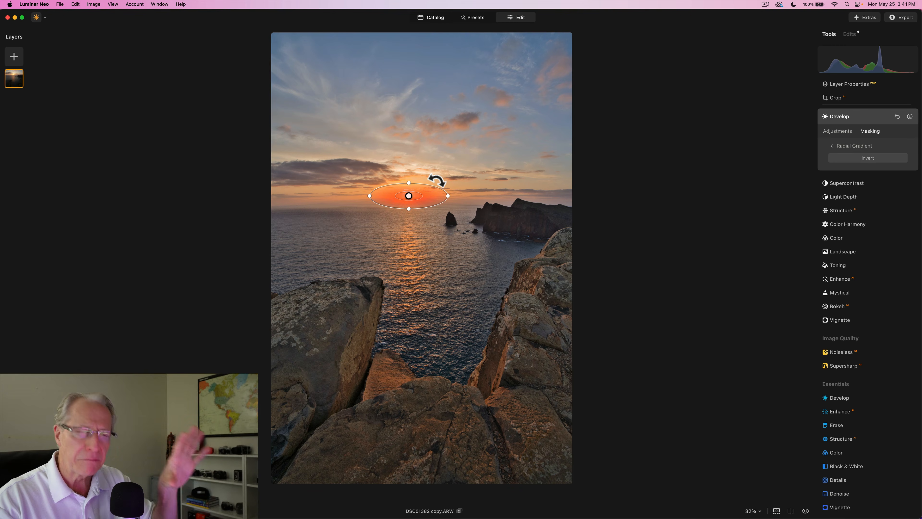
# Step: Set the masked Develop Exposure to 0.48 and Highlights to 17 to brighten the sun's glow, and compare before and after
pyautogui.click(840, 132)
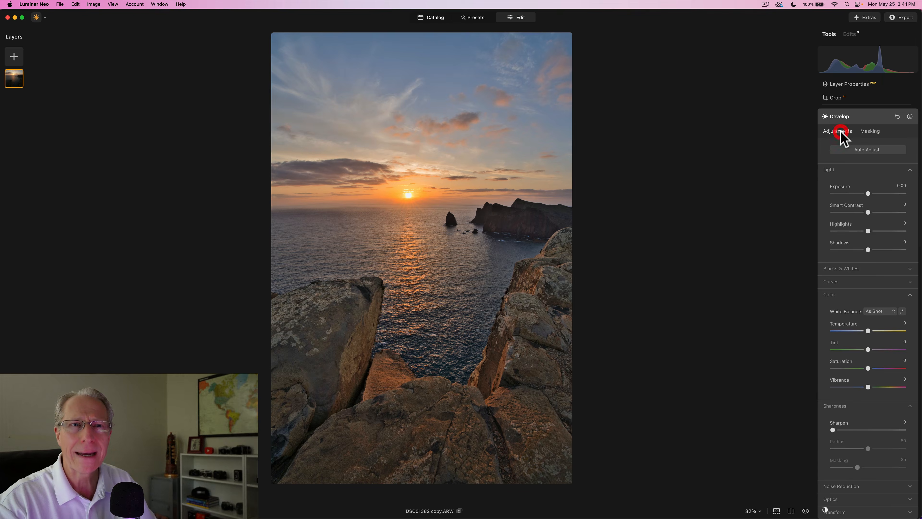
pyautogui.moveTo(867, 194); pyautogui.dragTo(871, 193)
pyautogui.moveTo(868, 230); pyautogui.dragTo(873, 230)
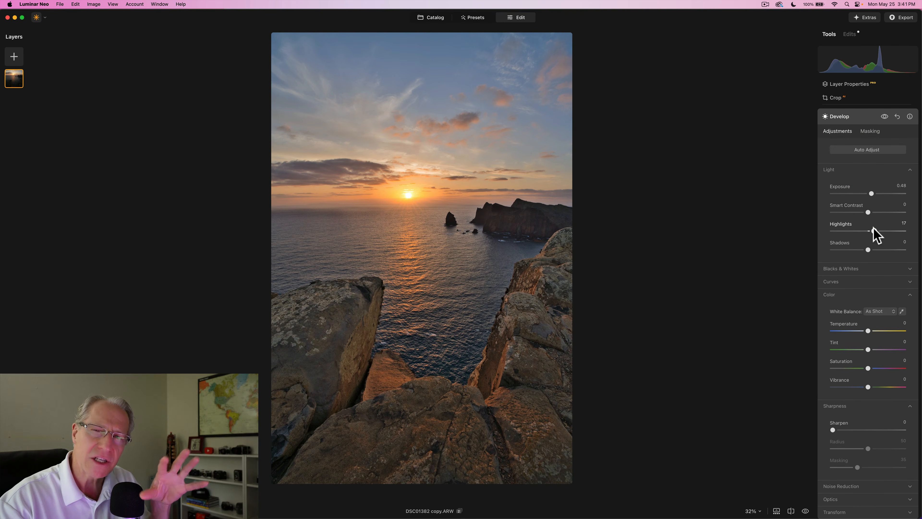
pyautogui.click(884, 115)
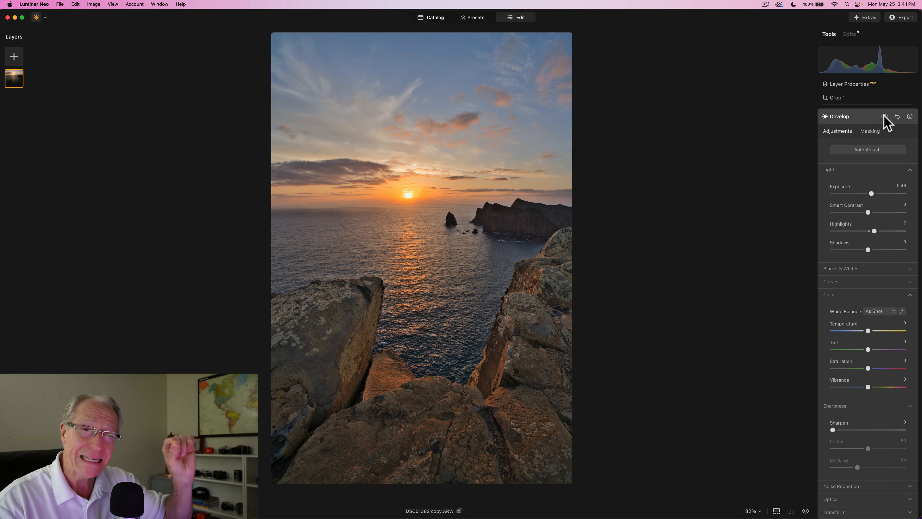
pyautogui.click(883, 116)
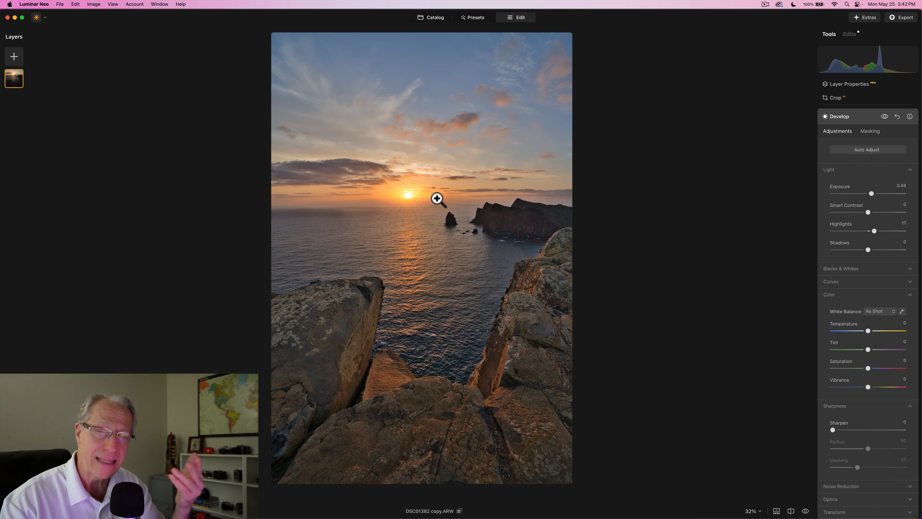
pyautogui.click(884, 117)
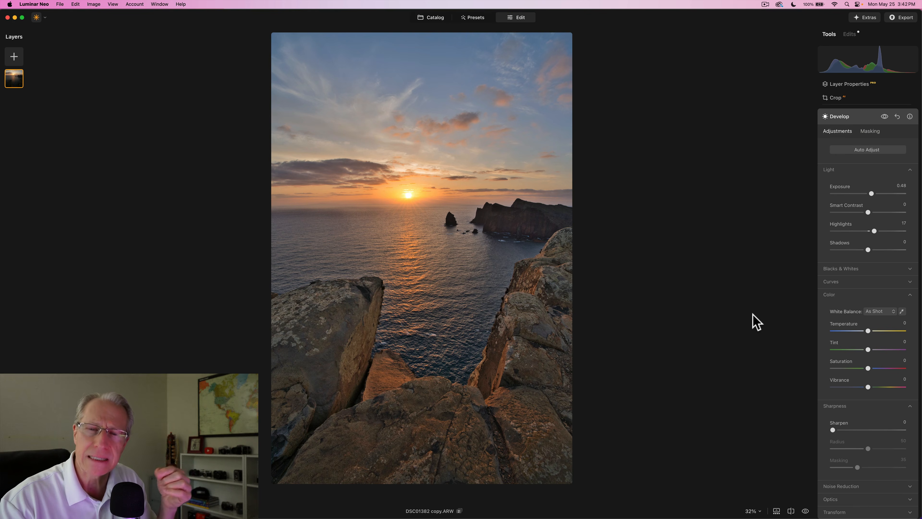
pyautogui.click(862, 119)
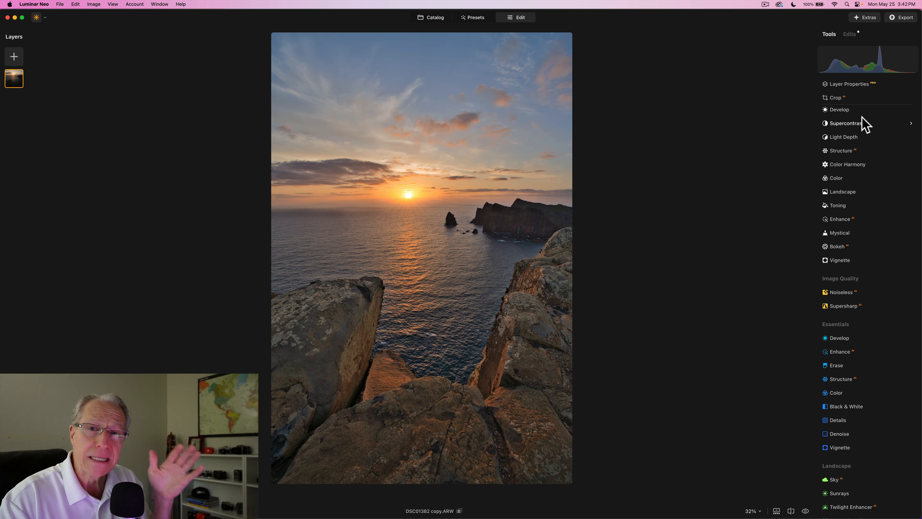
# Step: In Color Harmony, set Brilliance and Warmth to 11, and Split Color Warmth to Warm 11 and Cool -9
pyautogui.click(846, 165)
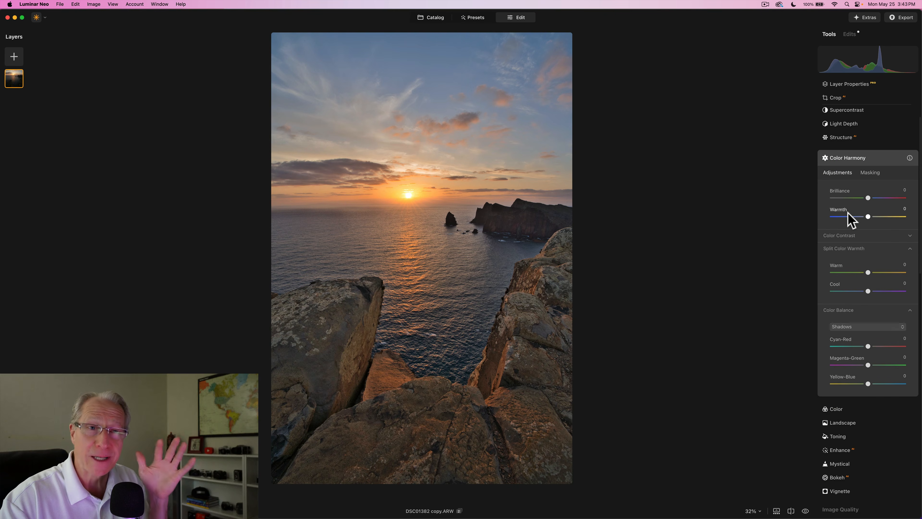
pyautogui.moveTo(867, 198); pyautogui.dragTo(872, 217)
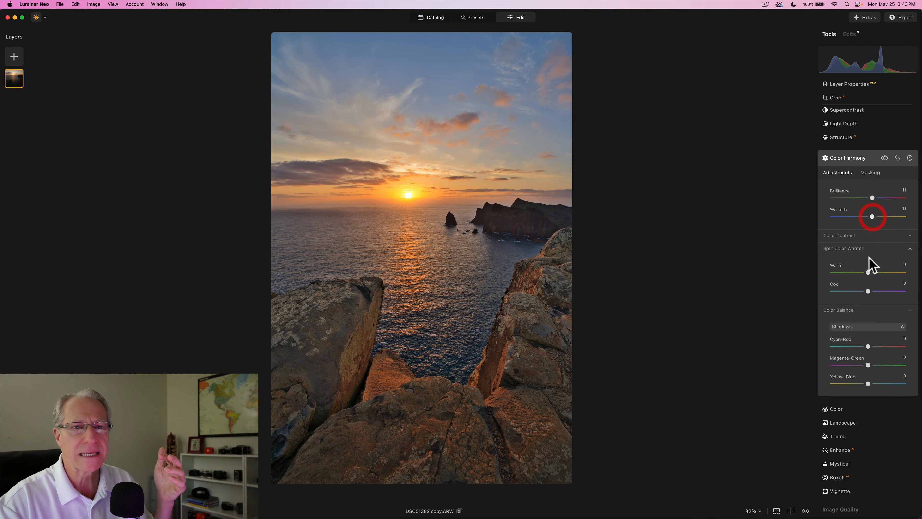
pyautogui.moveTo(868, 272); pyautogui.dragTo(863, 291)
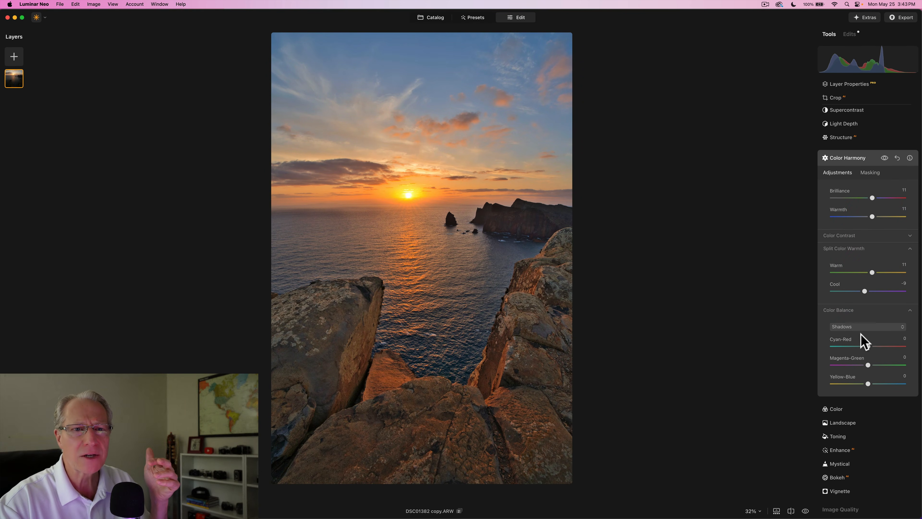
# Step: Set the Color Balance to Yellow-Blue 14 for Shadows, and Cyan-Red 6 and Magenta-Green -5 for Highlights
pyautogui.moveTo(868, 383); pyautogui.dragTo(874, 384)
pyautogui.click(855, 326)
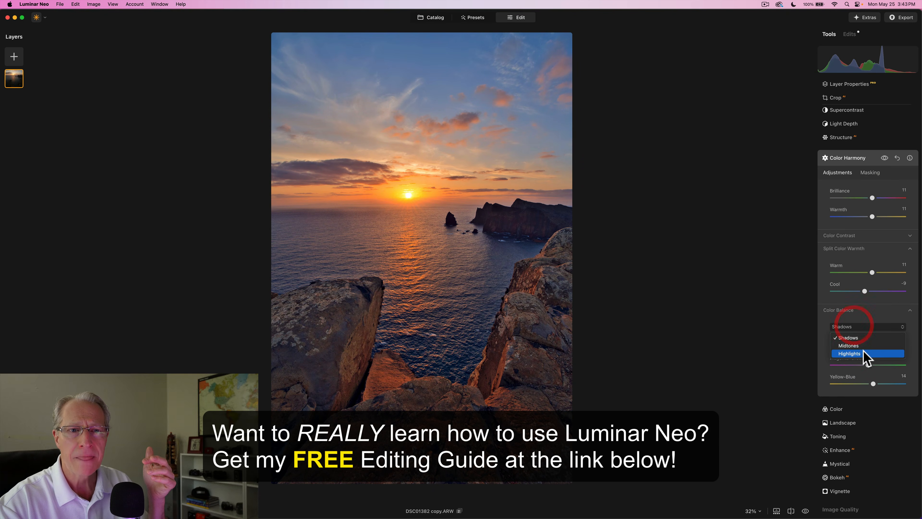
pyautogui.click(859, 353)
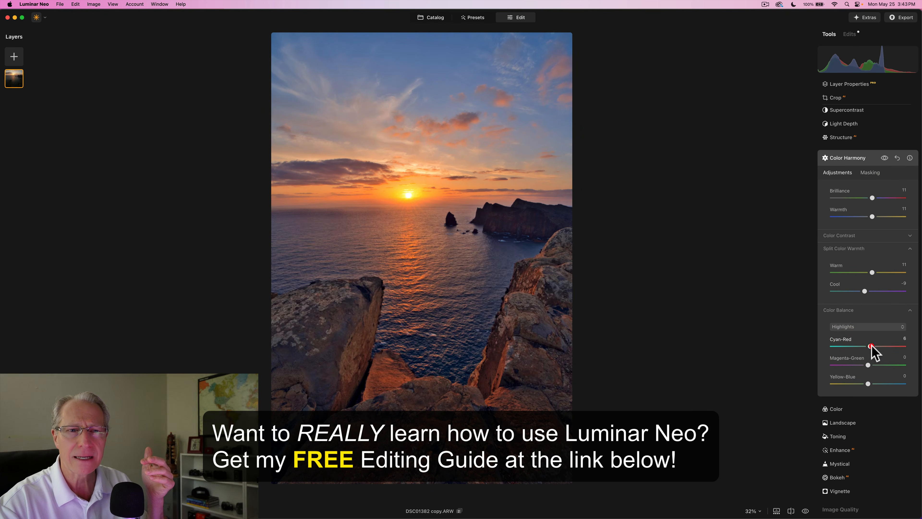
pyautogui.moveTo(868, 365); pyautogui.dragTo(866, 365)
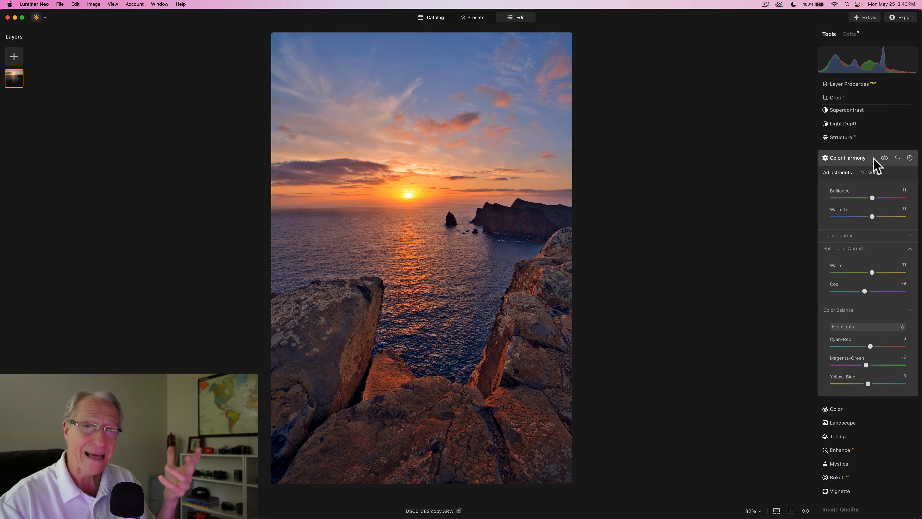
# Step: Compare Color Harmony before and after, and add a luminosity mask to it with the luminance range narrowed to the midtones
pyautogui.click(884, 158)
pyautogui.click(884, 158)
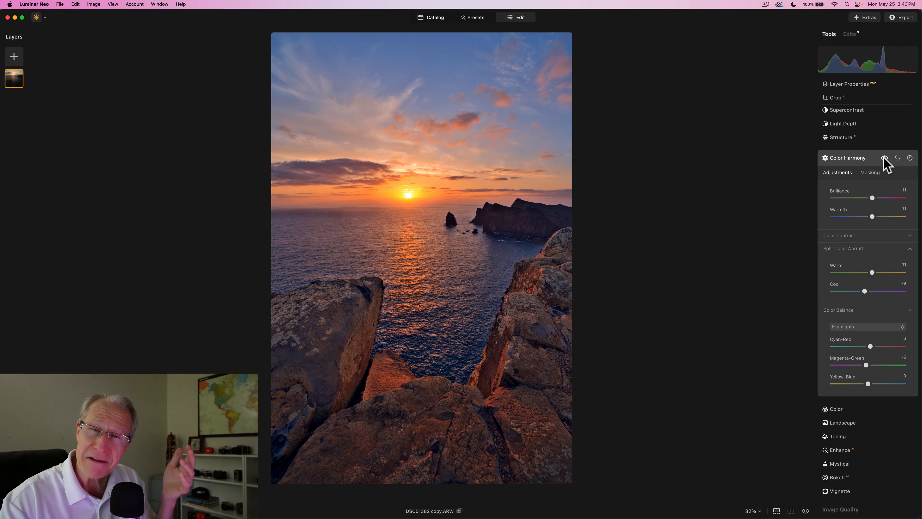
pyautogui.click(872, 173)
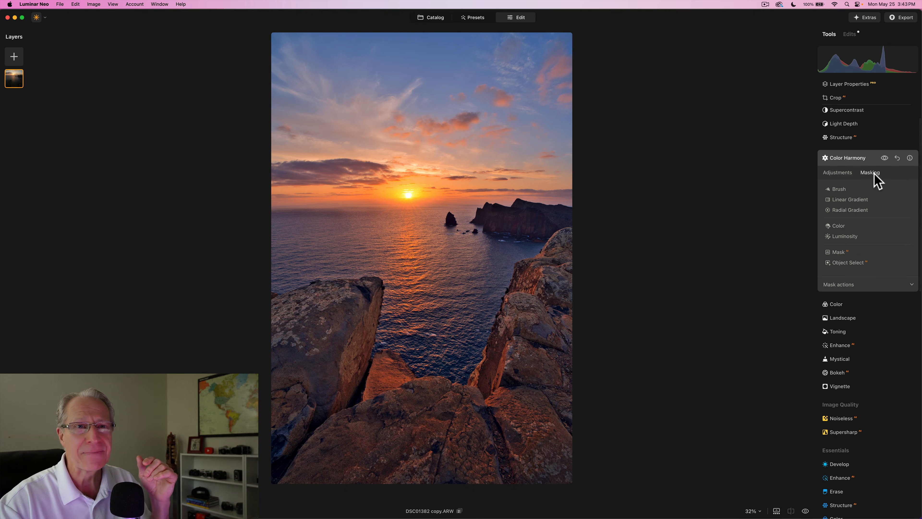
pyautogui.click(846, 236)
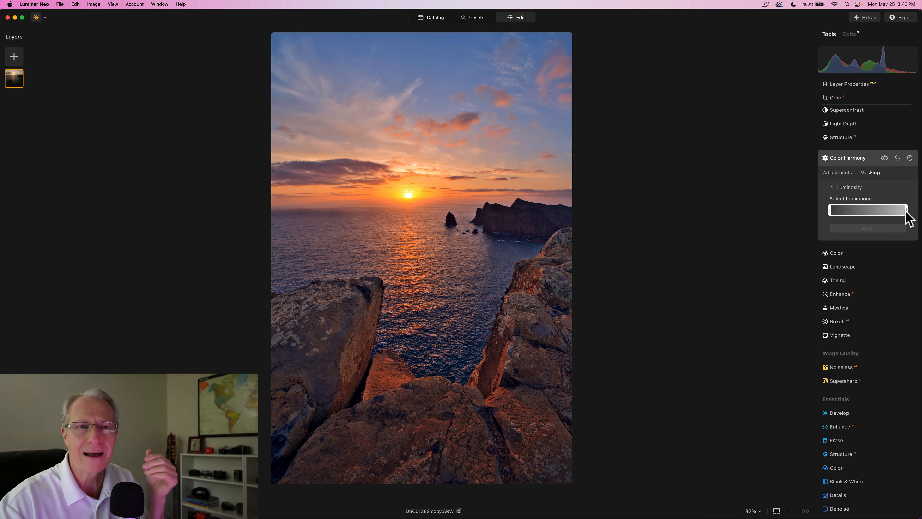
pyautogui.moveTo(831, 212)
pyautogui.mouseDown()
pyautogui.moveTo(892, 214)
pyautogui.moveTo(878, 214)
pyautogui.mouseUp()
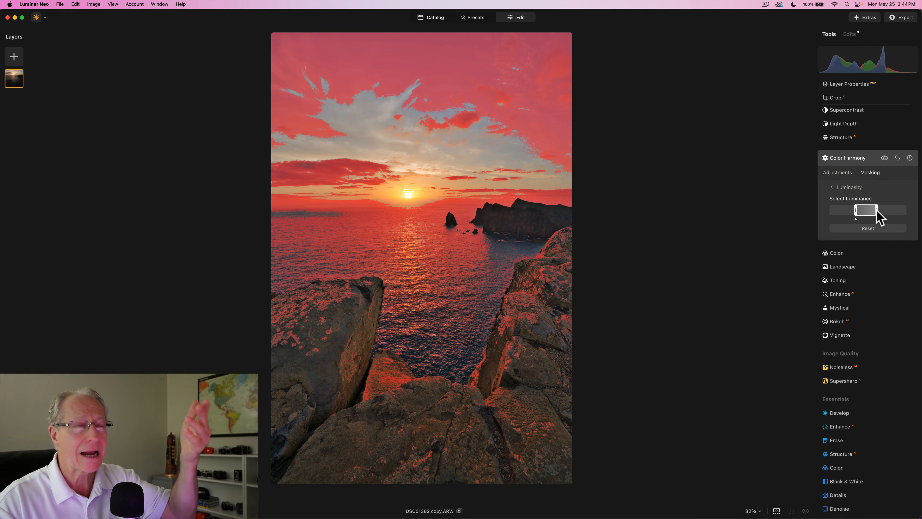
pyautogui.moveTo(866, 210); pyautogui.dragTo(868, 210)
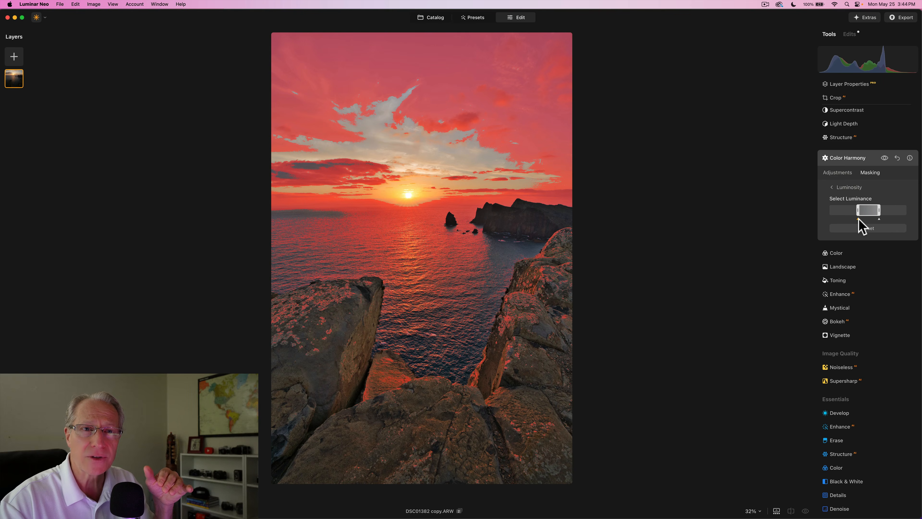
# Step: Feather the dark end of the Color Harmony luminosity mask by extending its falloff further into the shadows
pyautogui.moveTo(857, 218); pyautogui.dragTo(853, 218)
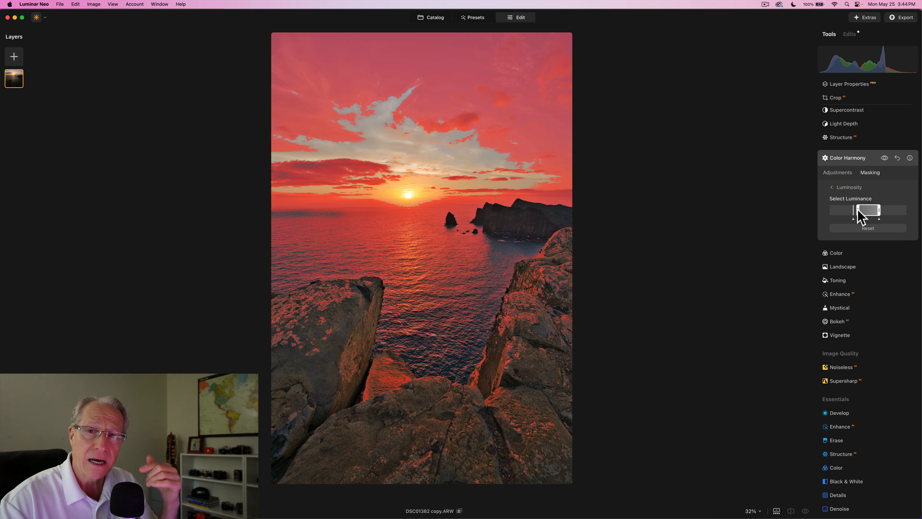
pyautogui.moveTo(854, 220); pyautogui.dragTo(849, 219)
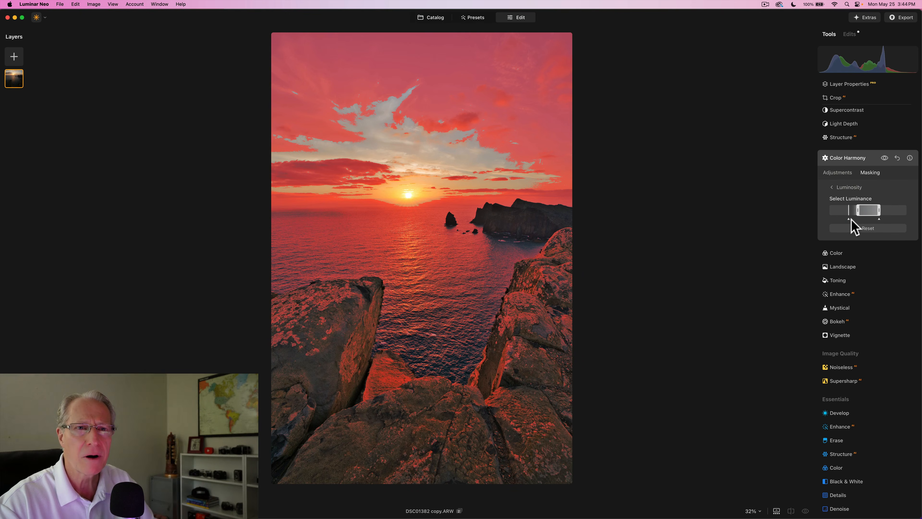
pyautogui.moveTo(850, 223); pyautogui.dragTo(846, 225)
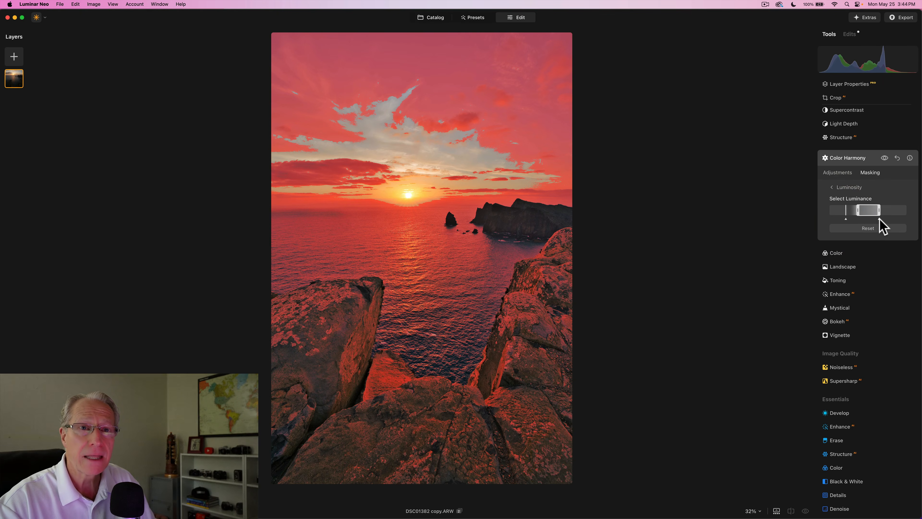
pyautogui.moveTo(879, 220)
pyautogui.mouseDown()
pyautogui.moveTo(898, 219)
pyautogui.moveTo(878, 220)
pyautogui.mouseUp()
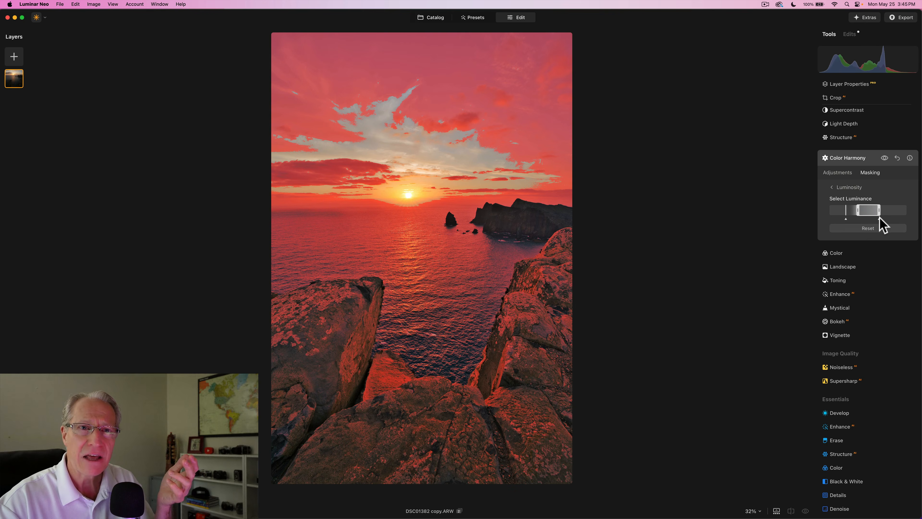
# Step: Shift the luminosity mask's range towards the brighter tones, with a wide falloff on both the dark and bright ends
pyautogui.moveTo(880, 218)
pyautogui.mouseDown()
pyautogui.moveTo(893, 218)
pyautogui.moveTo(867, 210)
pyautogui.moveTo(881, 210)
pyautogui.mouseUp()
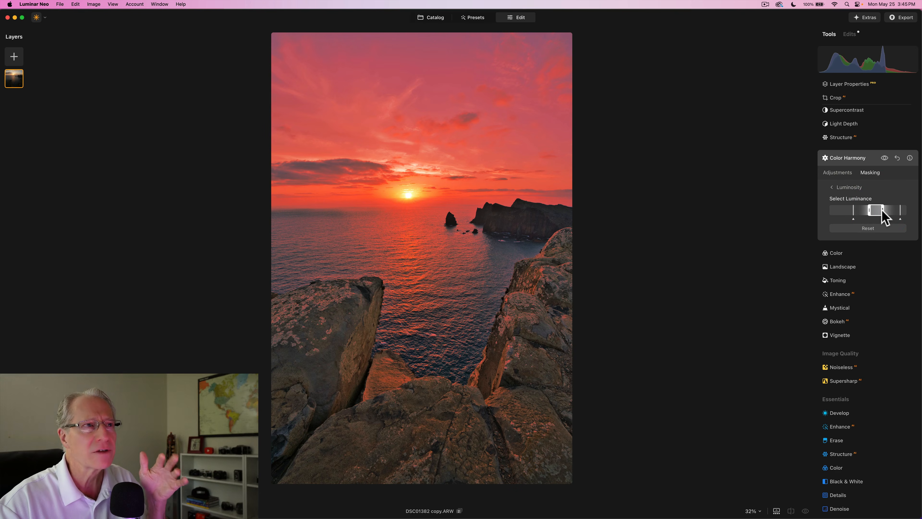
pyautogui.moveTo(876, 210)
pyautogui.mouseDown()
pyautogui.moveTo(906, 218)
pyautogui.moveTo(854, 218)
pyautogui.mouseUp()
pyautogui.click(872, 209)
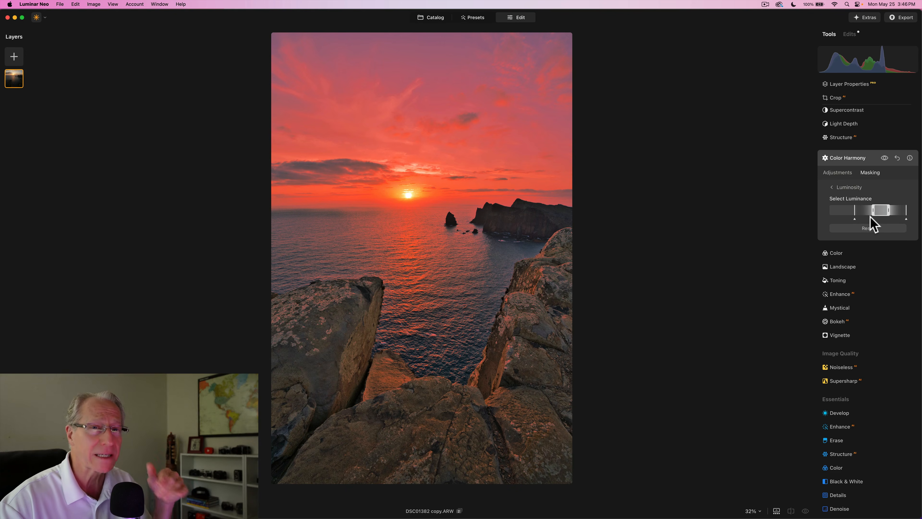
# Step: Compare the photo with and without the luminosity-masked Color Harmony, and close the tool
pyautogui.click(838, 173)
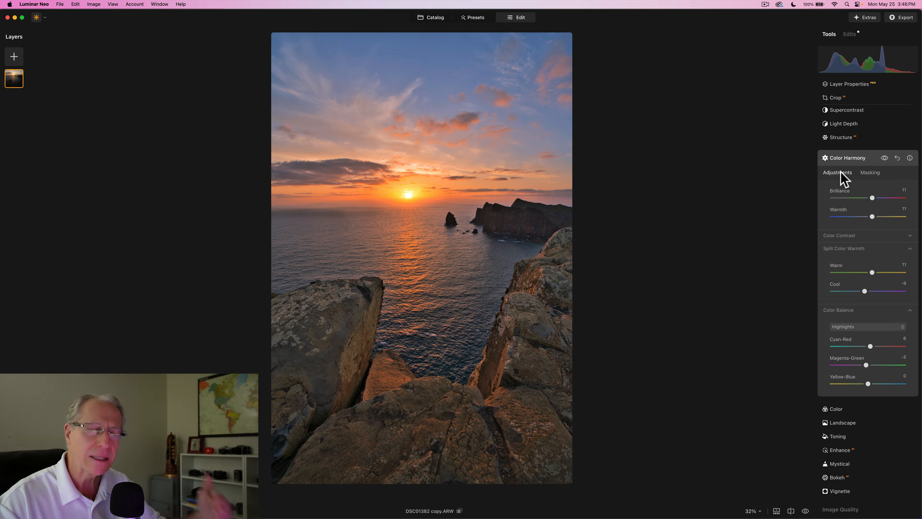
pyautogui.click(884, 158)
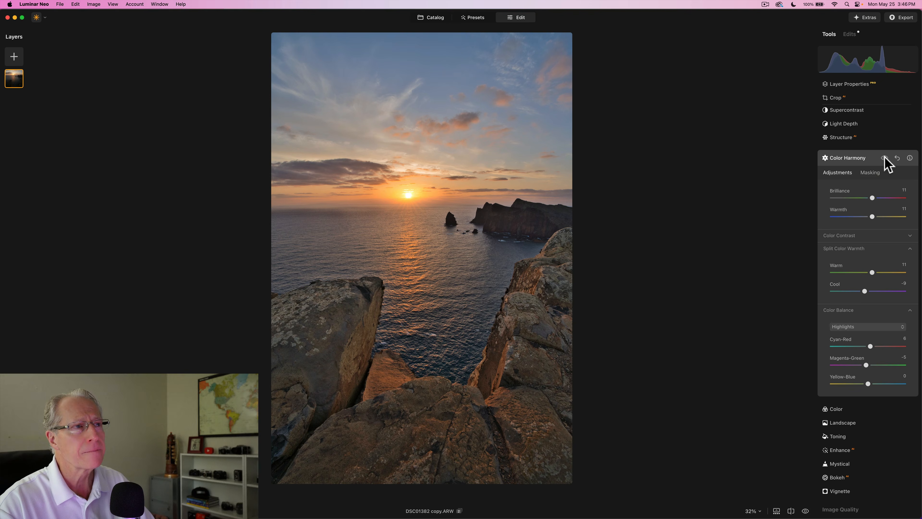
pyautogui.click(885, 159)
pyautogui.click(884, 159)
pyautogui.click(884, 158)
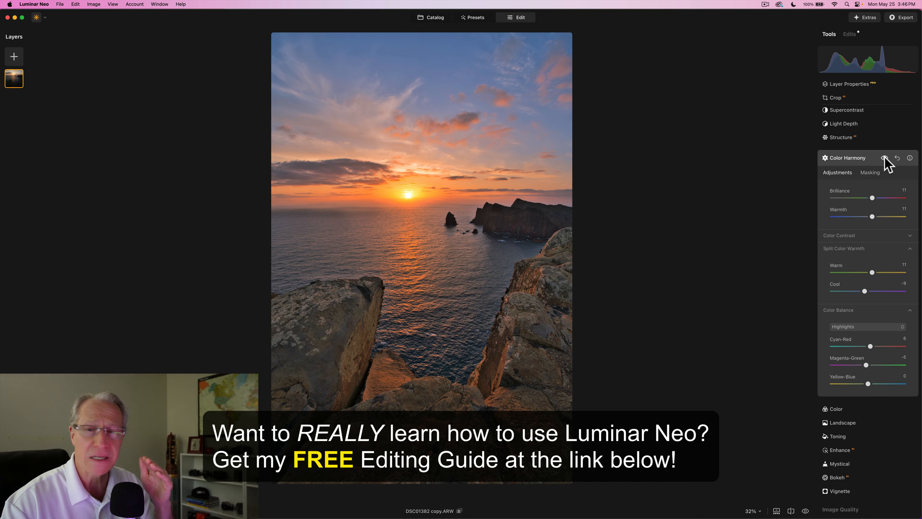
pyautogui.click(869, 159)
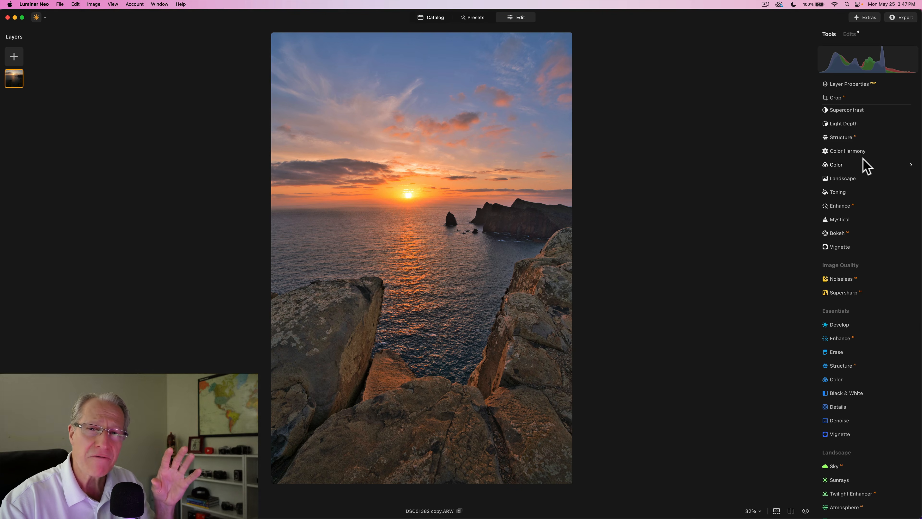
# Step: Mask a new Structure adjustment with Object Select, adding all the foreground rocks on both sides of the water
pyautogui.click(848, 140)
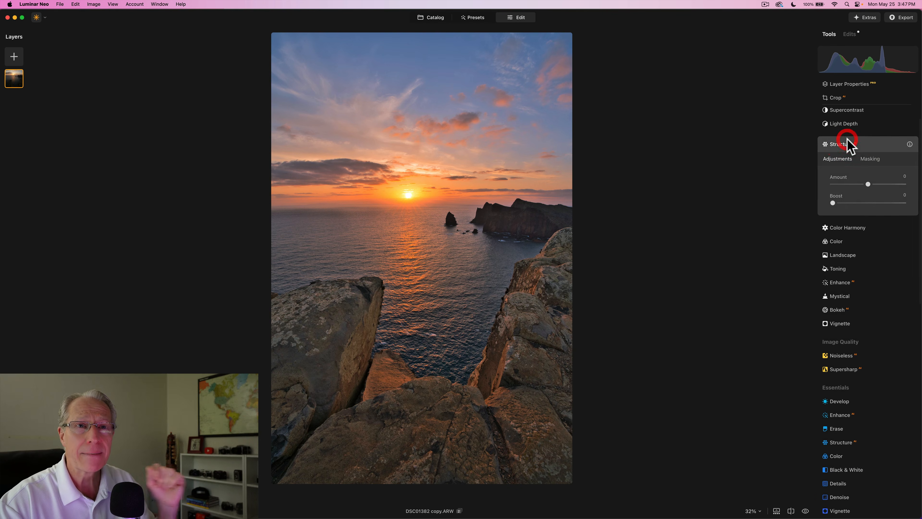
pyautogui.click(871, 159)
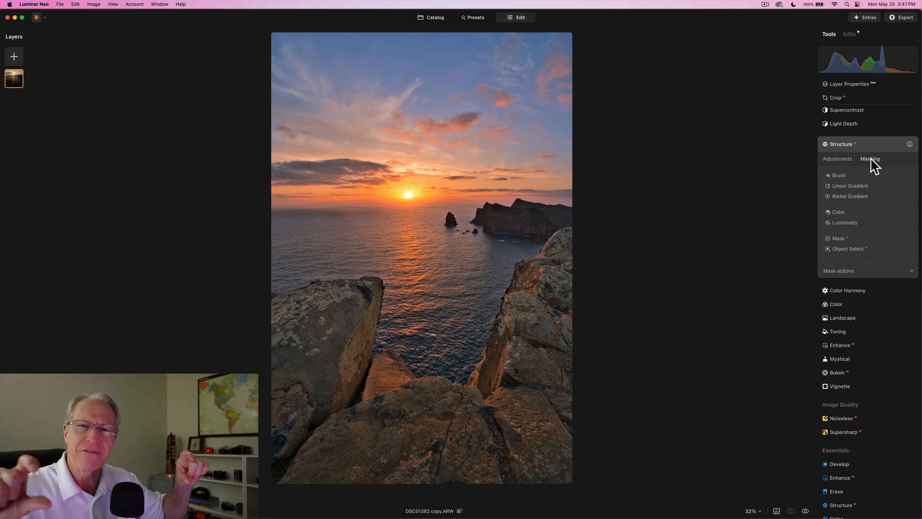
pyautogui.click(862, 187)
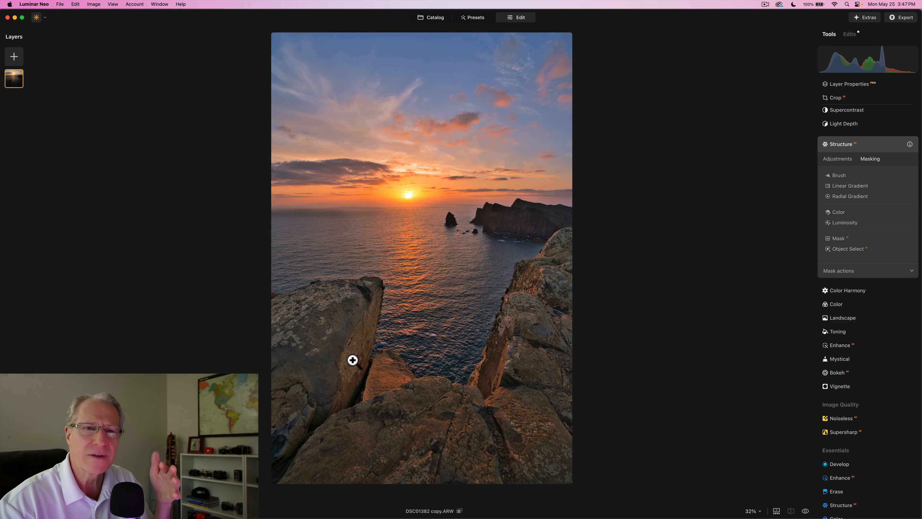
pyautogui.click(855, 248)
pyautogui.moveTo(563, 289)
pyautogui.mouseDown()
pyautogui.moveTo(551, 274)
pyautogui.moveTo(563, 255)
pyautogui.mouseUp()
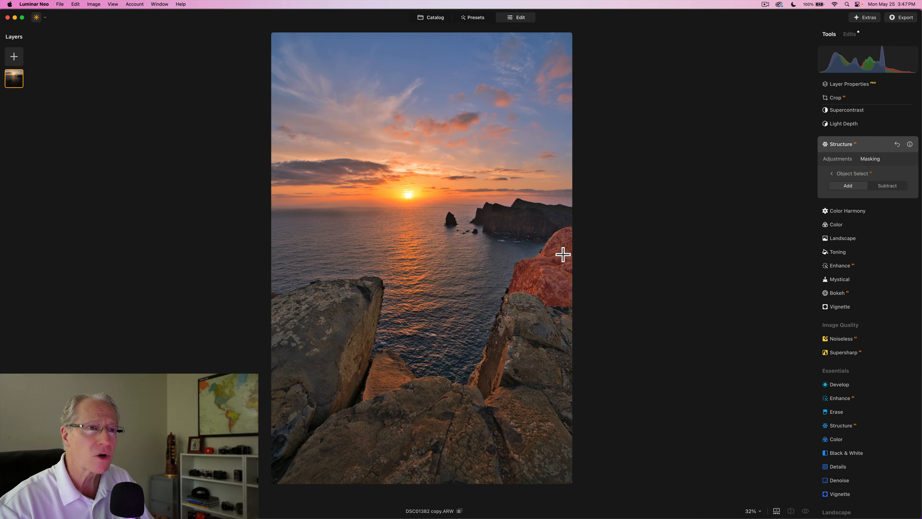
pyautogui.click(513, 310)
pyautogui.click(494, 345)
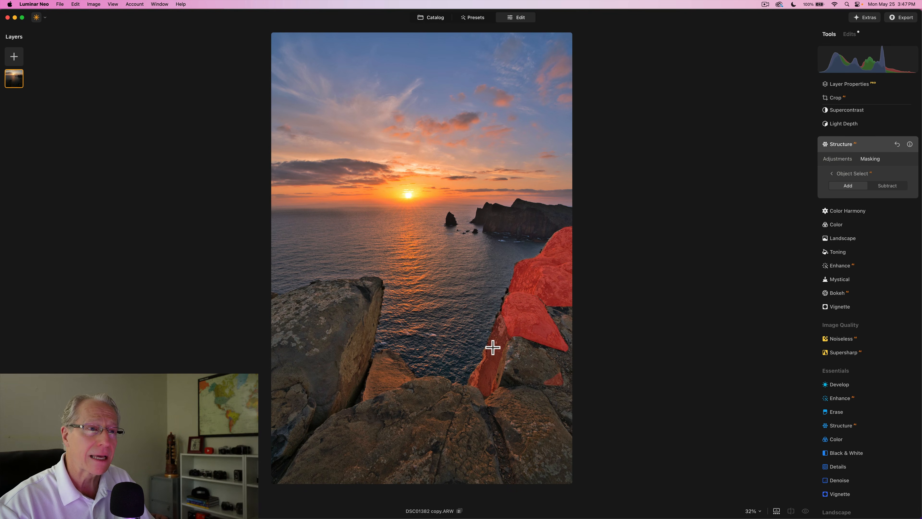
pyautogui.click(521, 363)
pyautogui.click(566, 330)
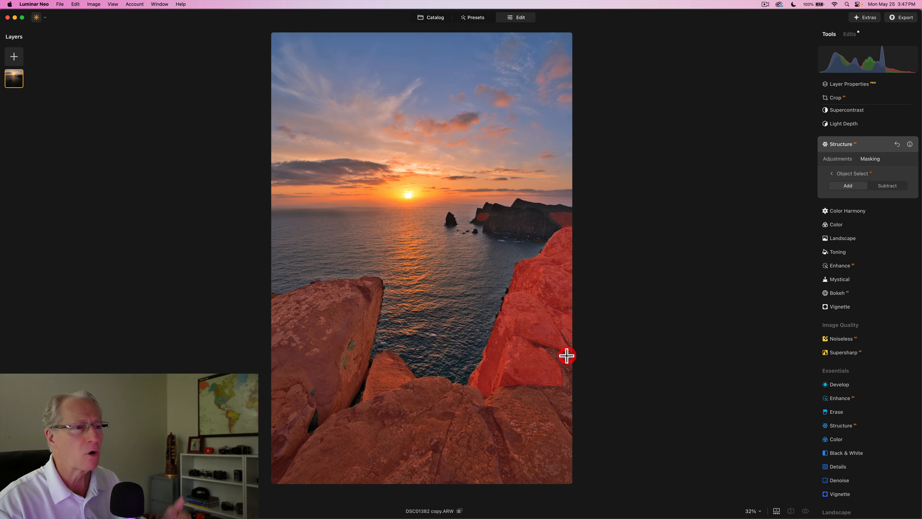
pyautogui.click(566, 355)
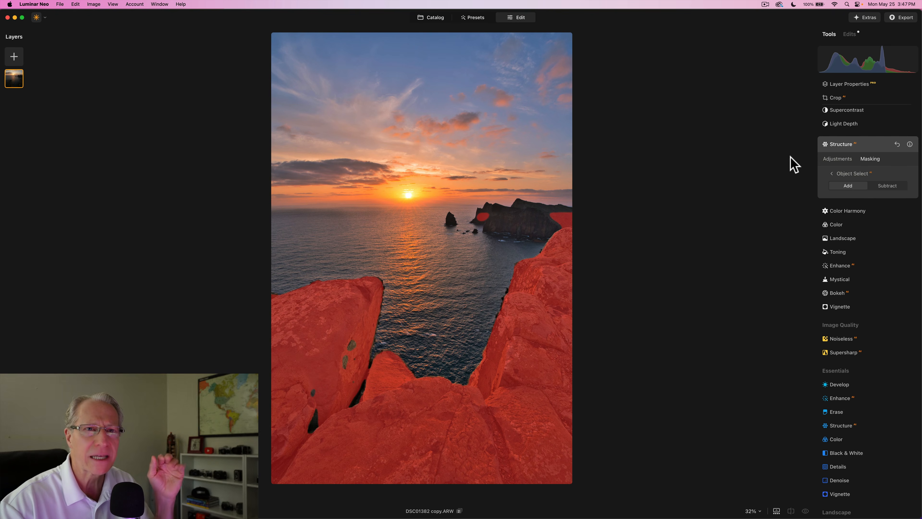
# Step: Set the Structure Amount for the masked rocks to 27, compare before and after, and close the tool
pyautogui.click(835, 159)
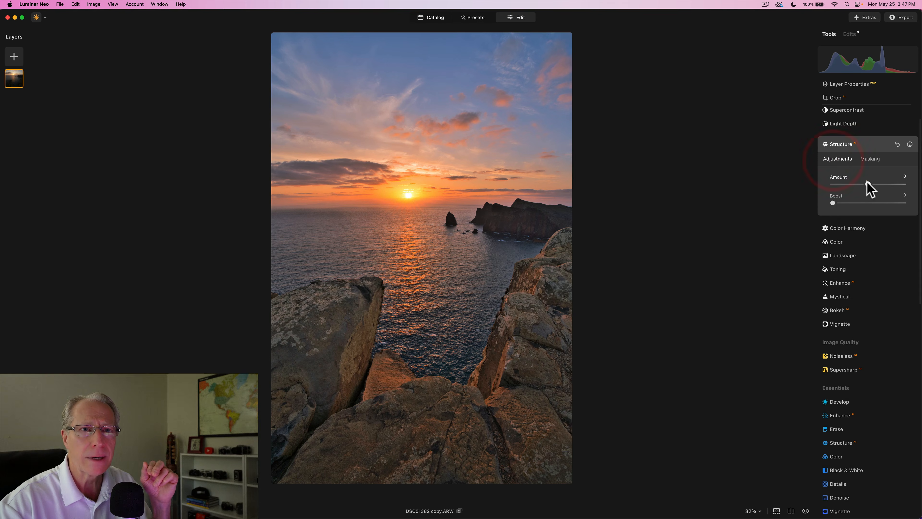
pyautogui.click(875, 184)
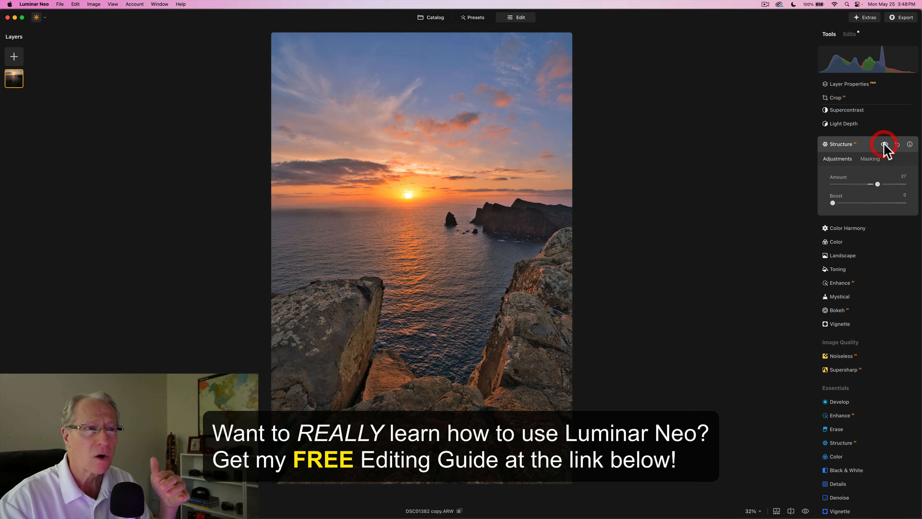
pyautogui.click(861, 146)
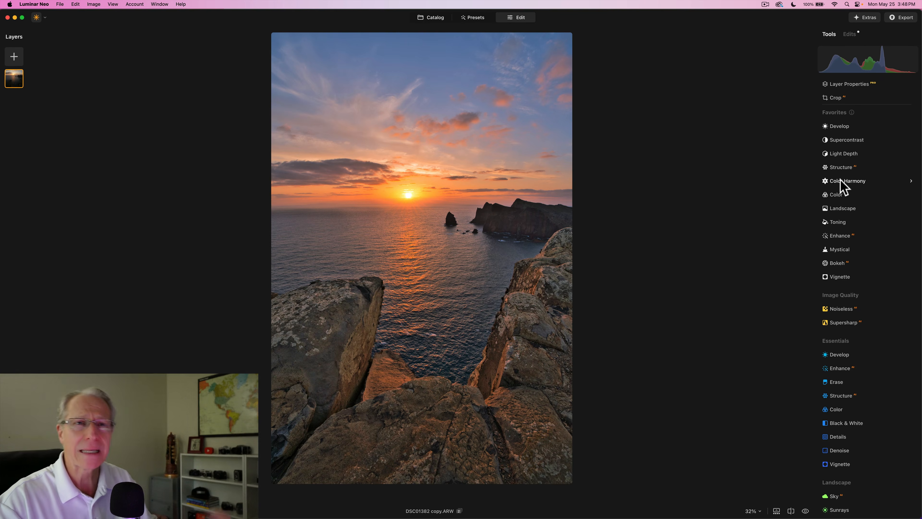
# Step: Mask a new Develop adjustment by painting over the distant headland with a brush at Strength 70 and Softness 100
pyautogui.click(836, 127)
pyautogui.click(867, 134)
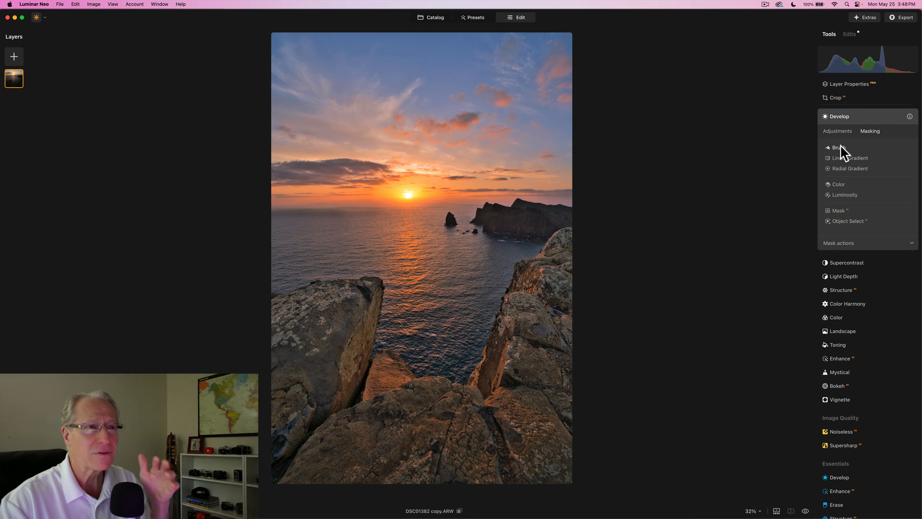
pyautogui.click(840, 149)
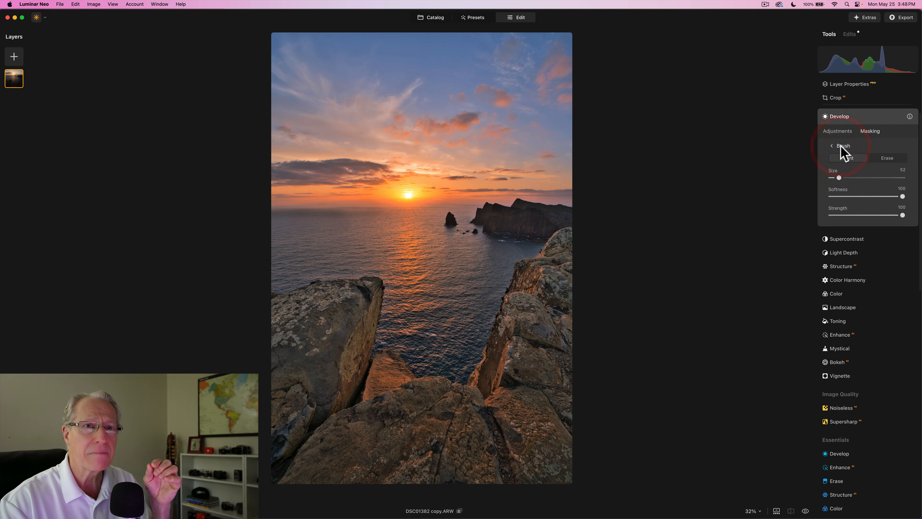
pyautogui.click(881, 214)
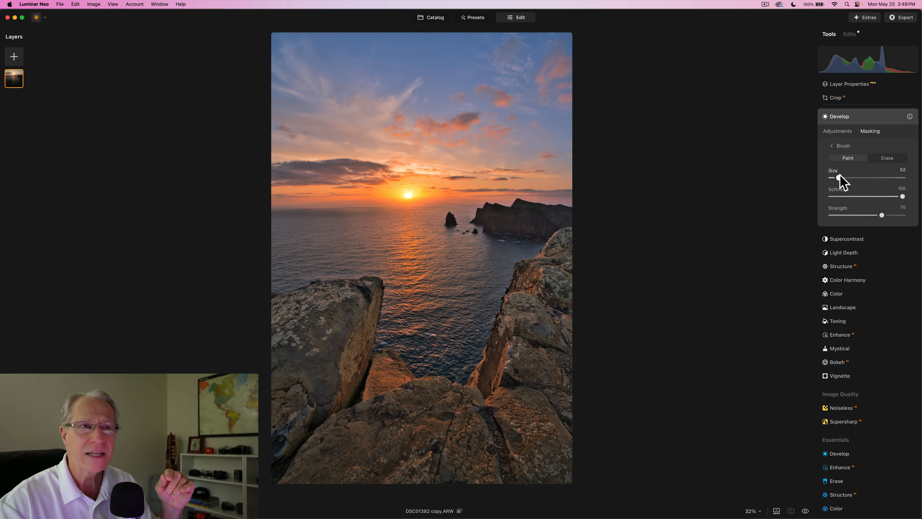
pyautogui.moveTo(524, 228)
pyautogui.mouseDown()
pyautogui.moveTo(488, 218)
pyautogui.moveTo(565, 217)
pyautogui.moveTo(529, 228)
pyautogui.moveTo(502, 219)
pyautogui.moveTo(531, 211)
pyautogui.mouseUp()
# Step: Darken the brushed headland by setting the Develop Exposure to -0.28, and close the tool
pyautogui.click(828, 132)
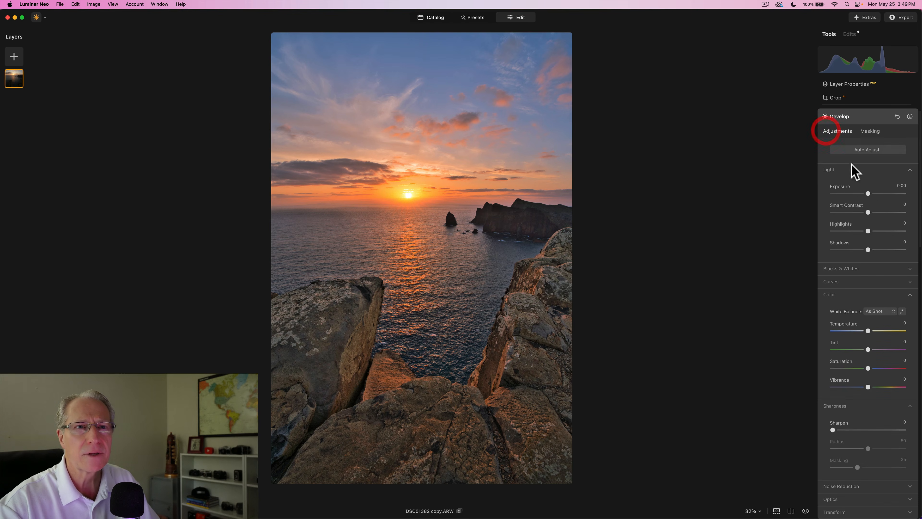
pyautogui.moveTo(868, 193); pyautogui.dragTo(864, 193)
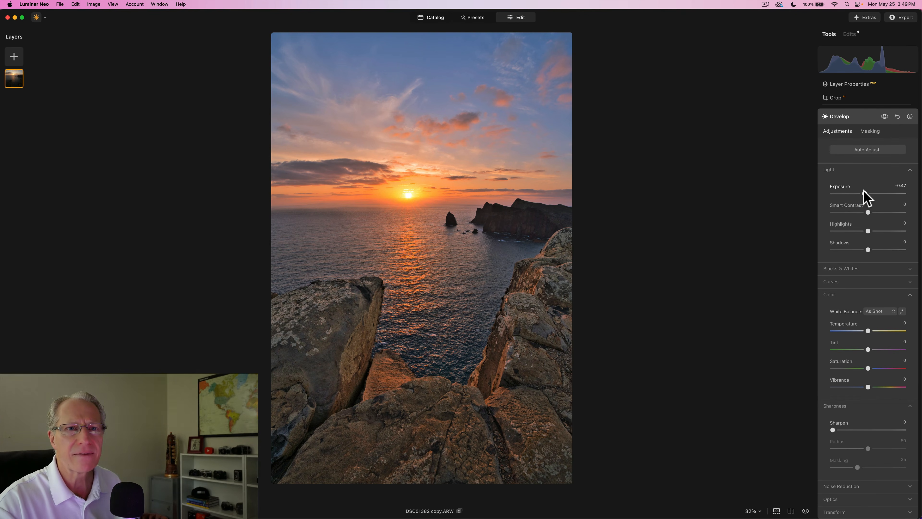
pyautogui.moveTo(864, 194); pyautogui.dragTo(865, 193)
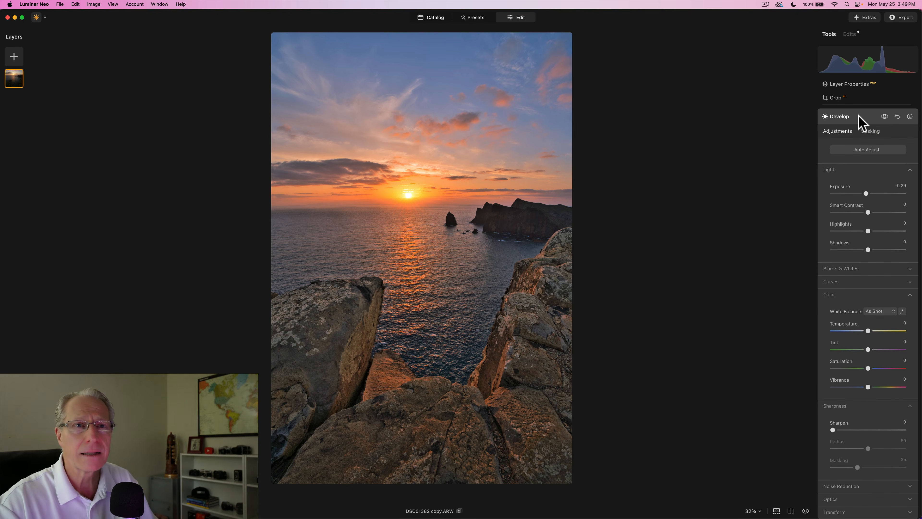
pyautogui.click(860, 122)
# Step: Compare the fully edited photo with the unedited original
pyautogui.press('\\')
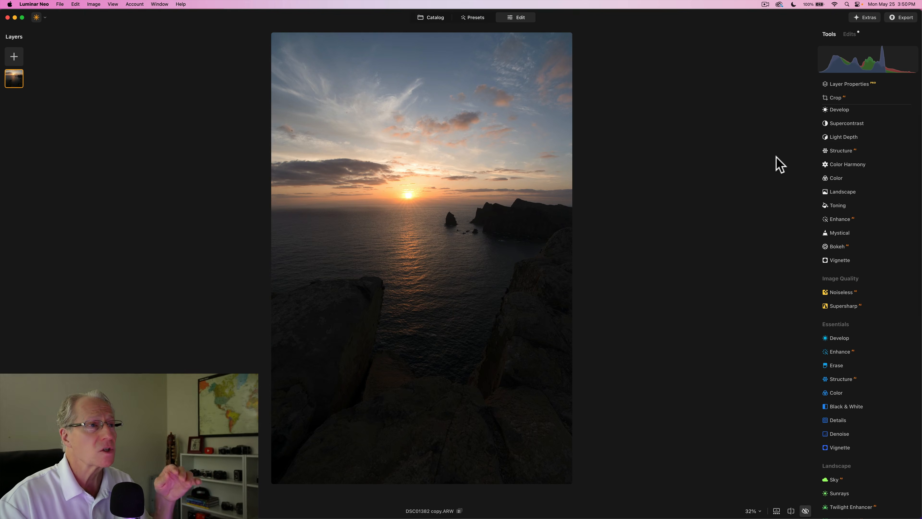
pyautogui.press('\\')
pyautogui.press('\\')
pyautogui.press('\\')
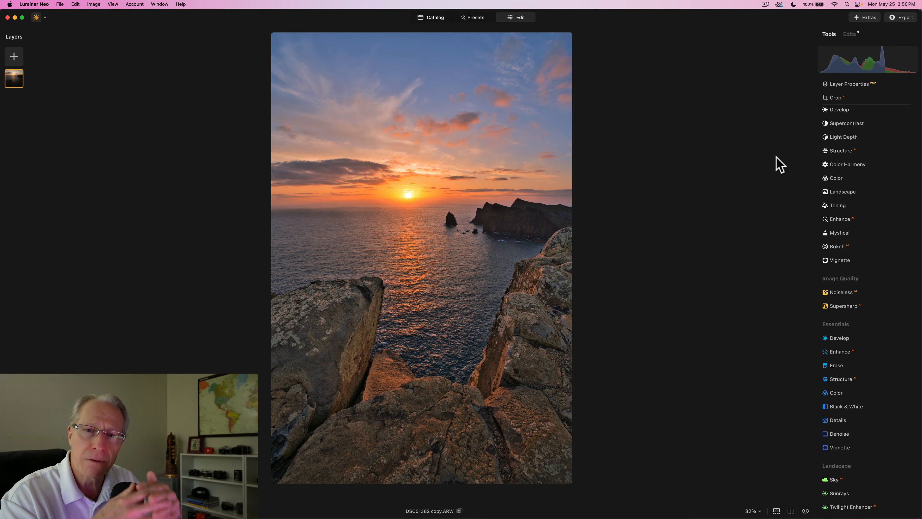